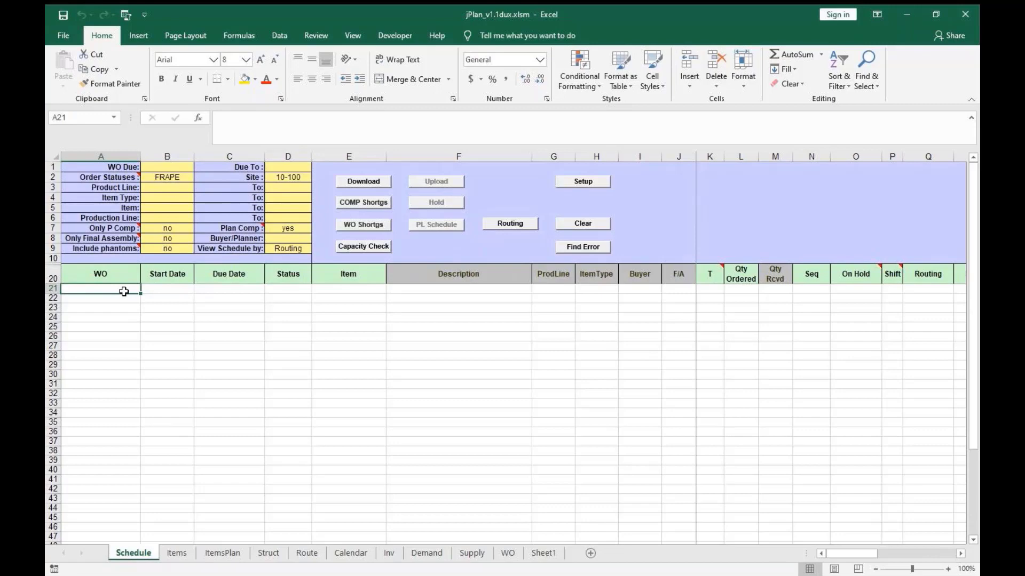
Review the Items, ItemsPlan, Struct, Route, Calendar, Inv, Demand, Supply and WO sheets in turn
click(177, 554)
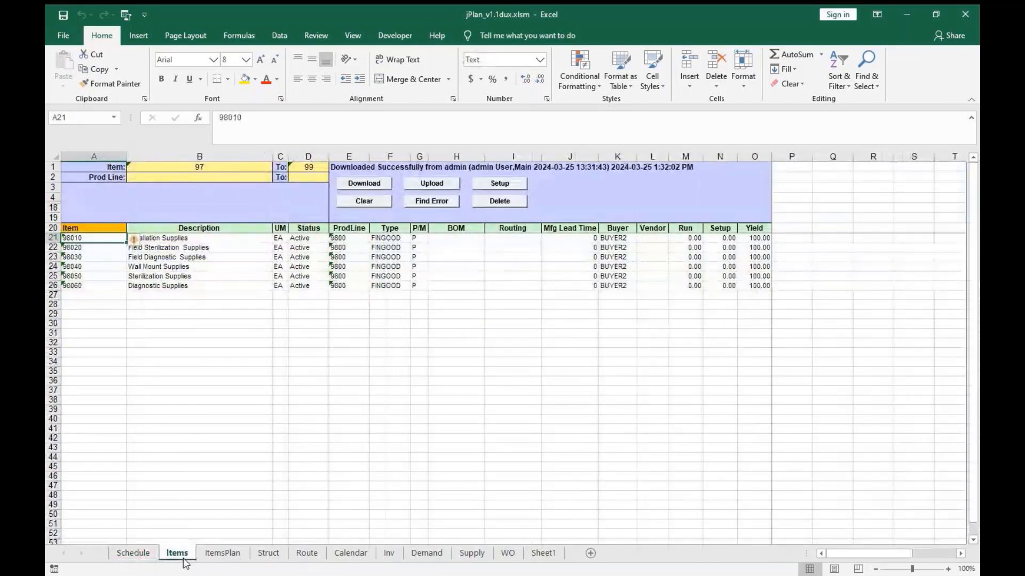
click(222, 554)
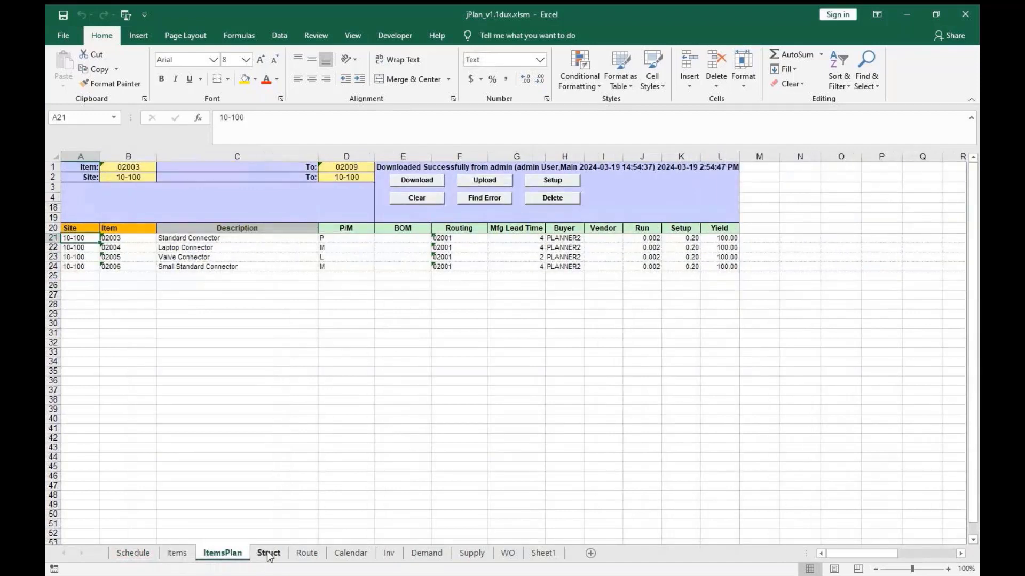
click(269, 554)
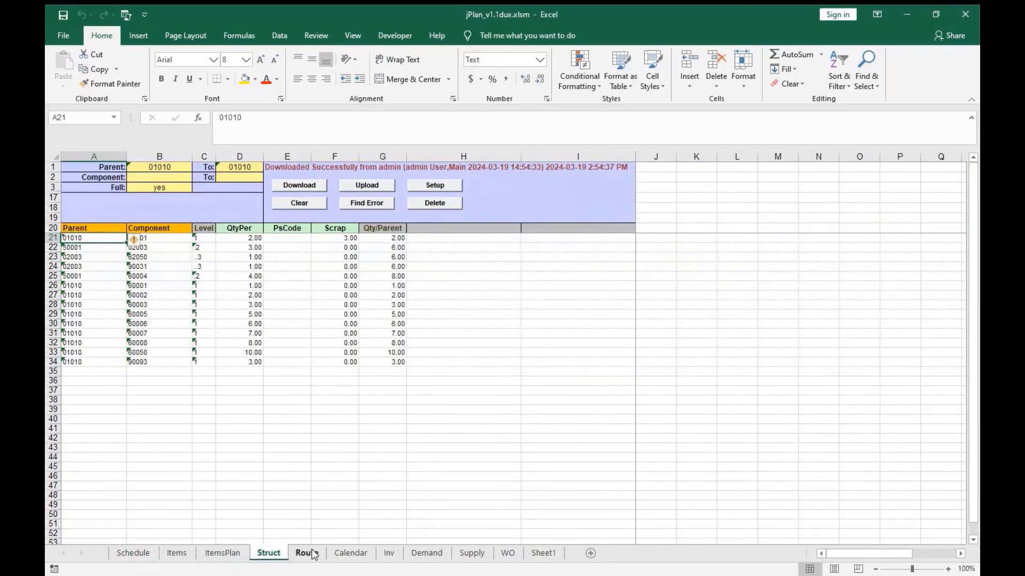
click(311, 554)
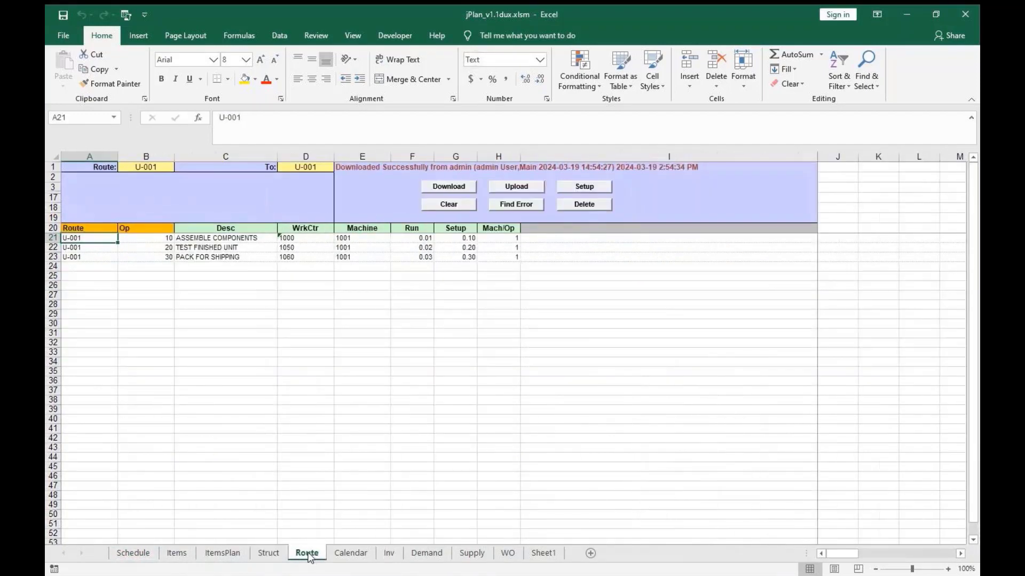
click(348, 554)
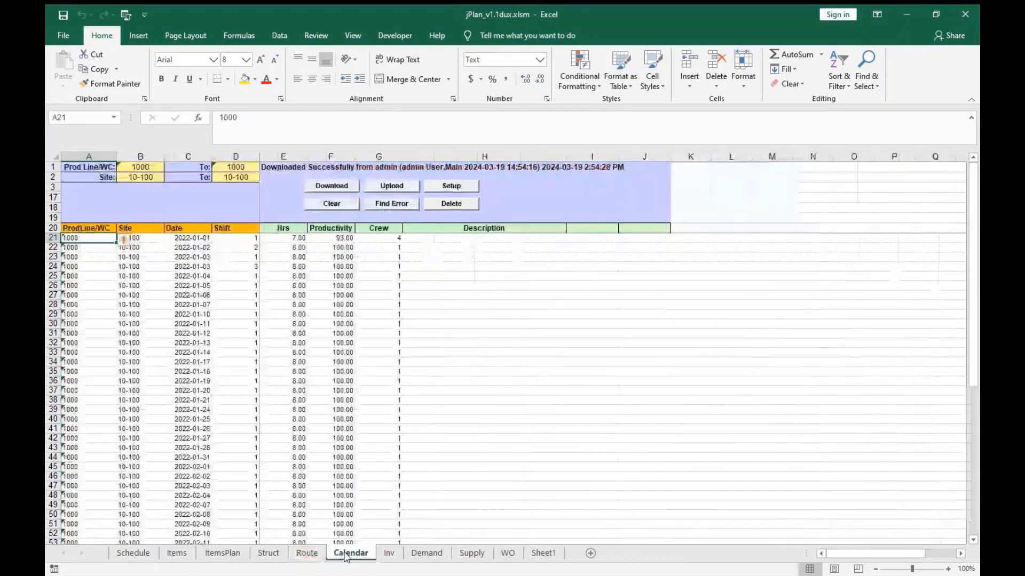
click(390, 555)
click(430, 555)
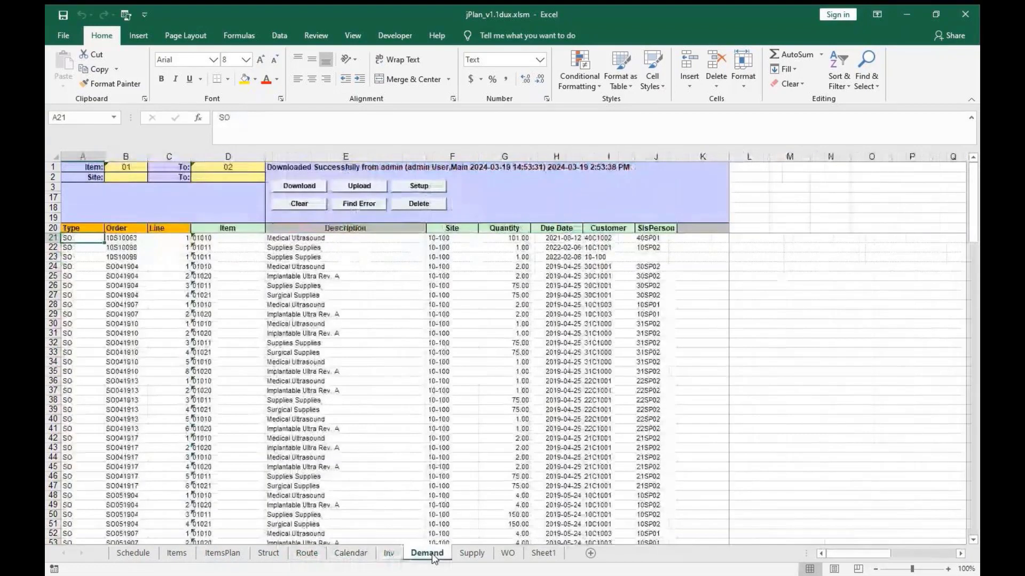
click(468, 559)
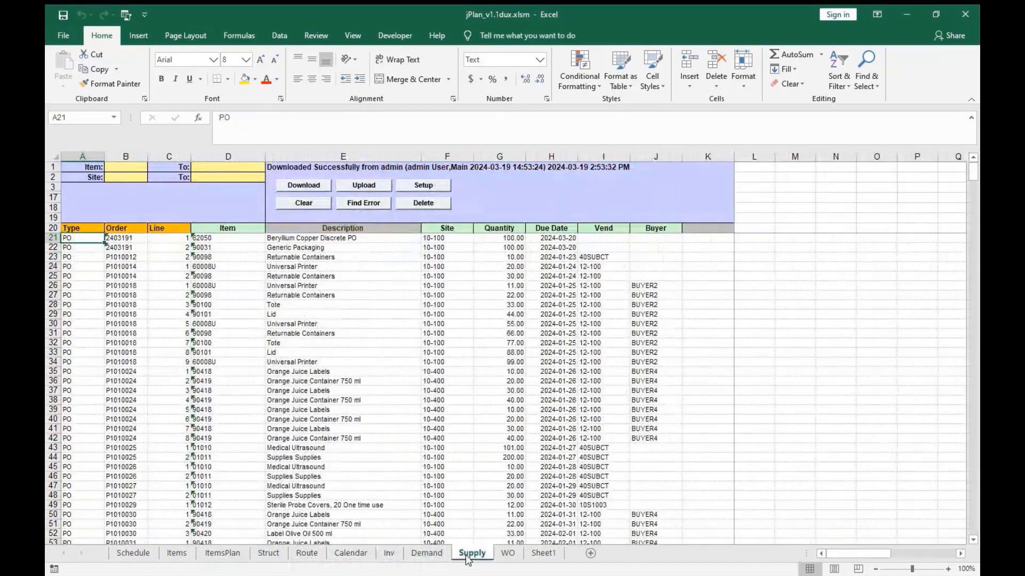
click(506, 556)
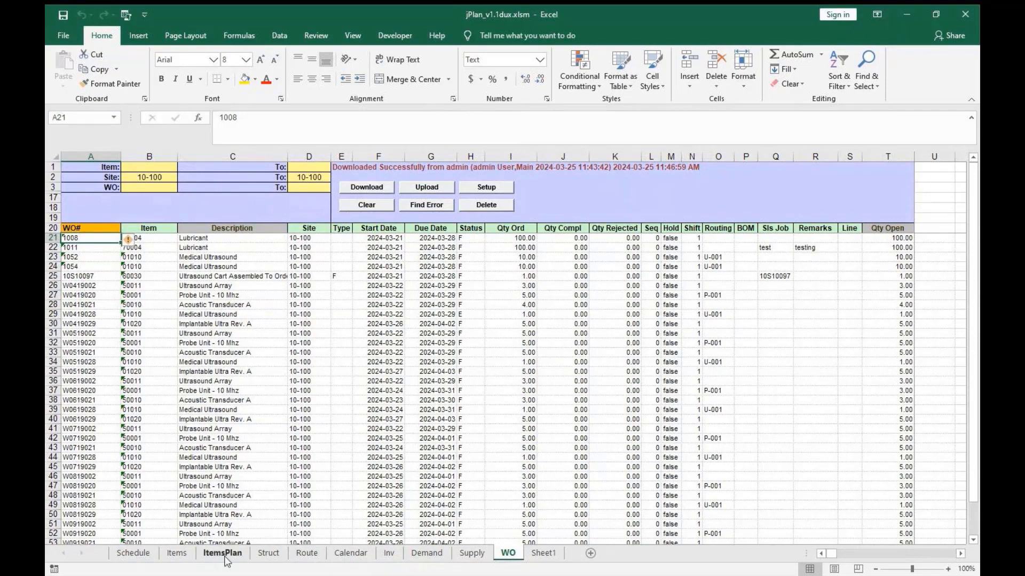
Return to the Items sheet and clear the downloaded item rows
click(177, 553)
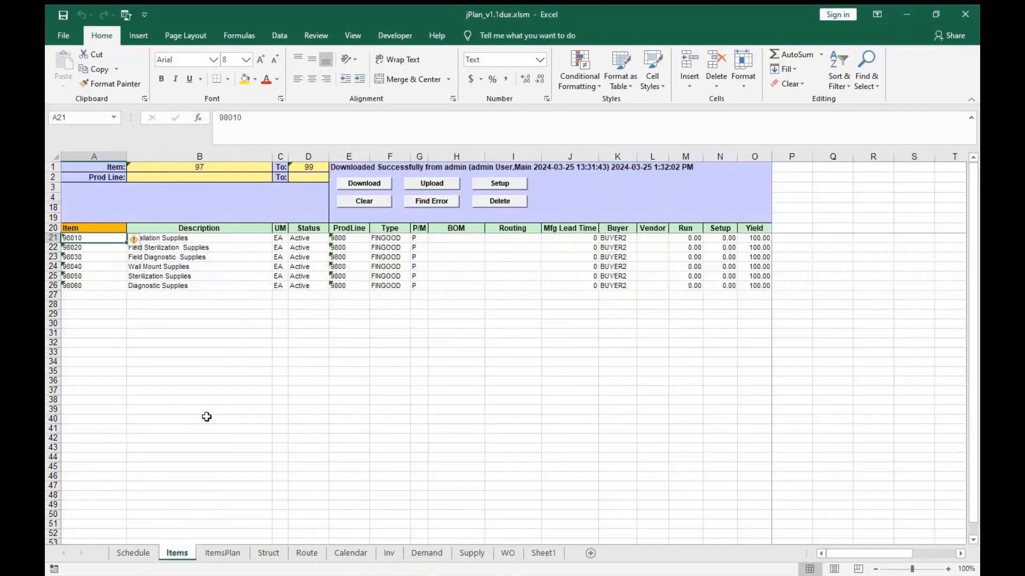
click(376, 206)
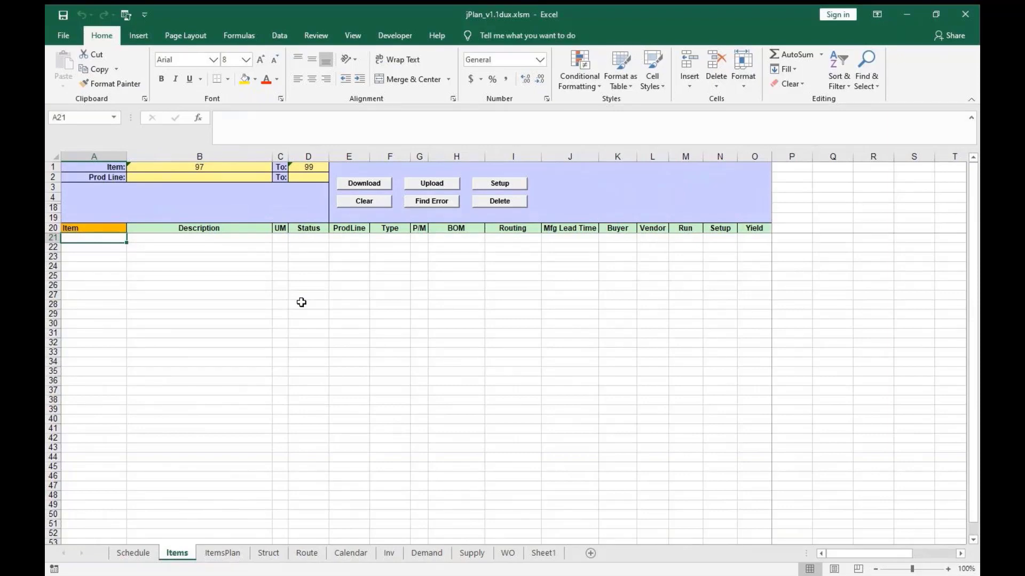
Copy the six 97-series item rows from Sheet1 into the Items list at row 21
click(543, 553)
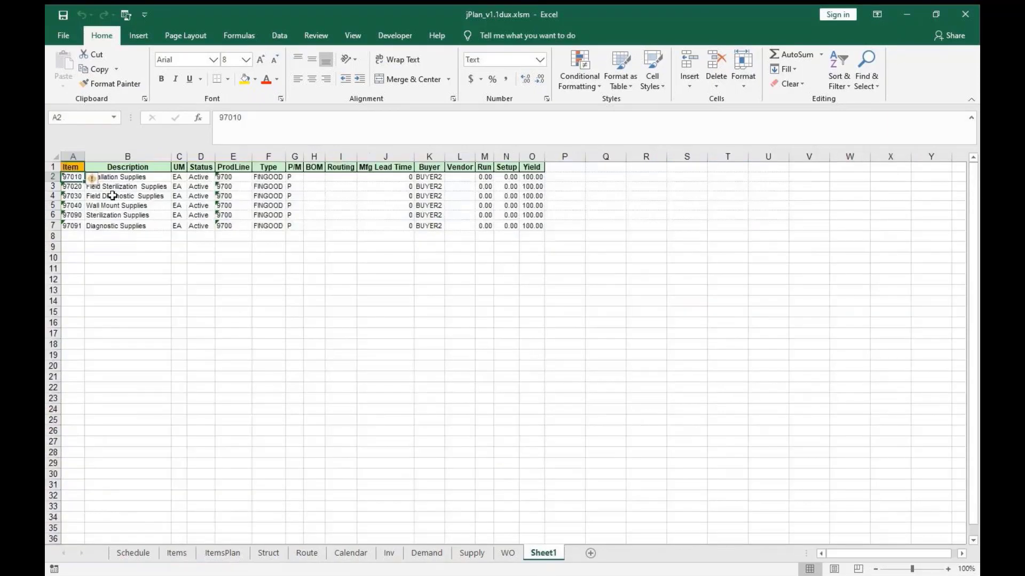
drag(70, 177, 529, 229)
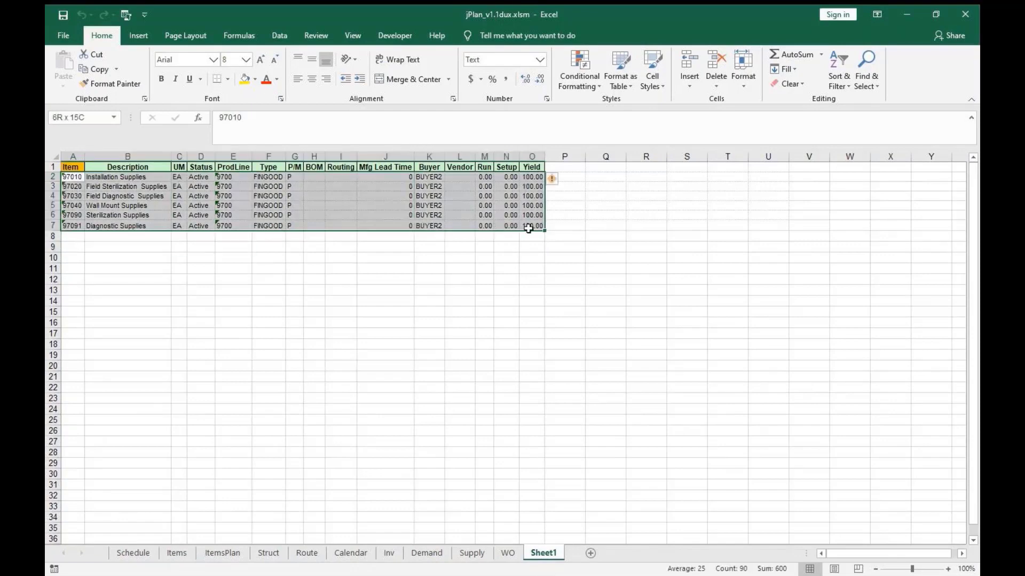
key(ctrl+c)
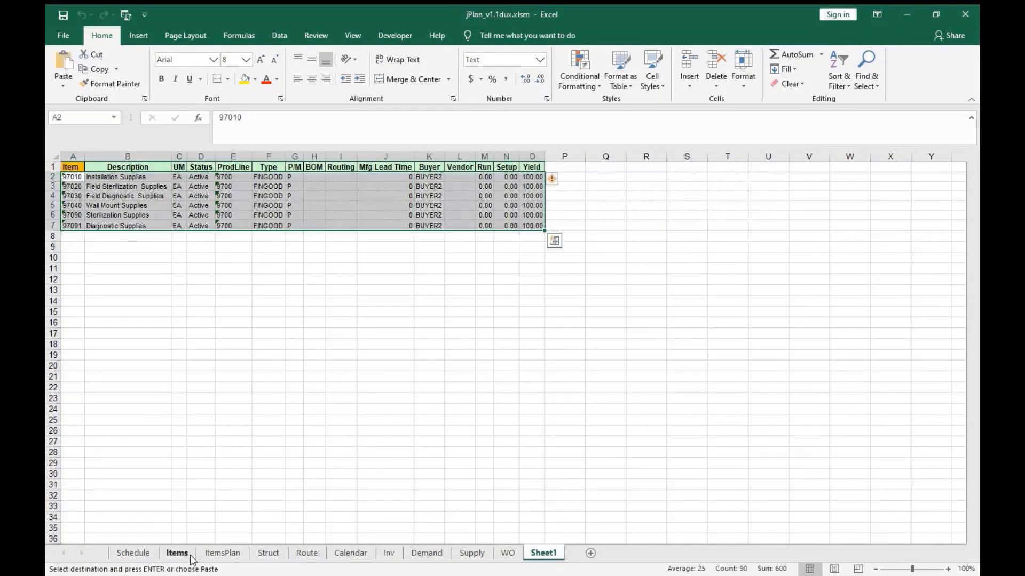
click(177, 553)
click(96, 238)
key(ctrl+v)
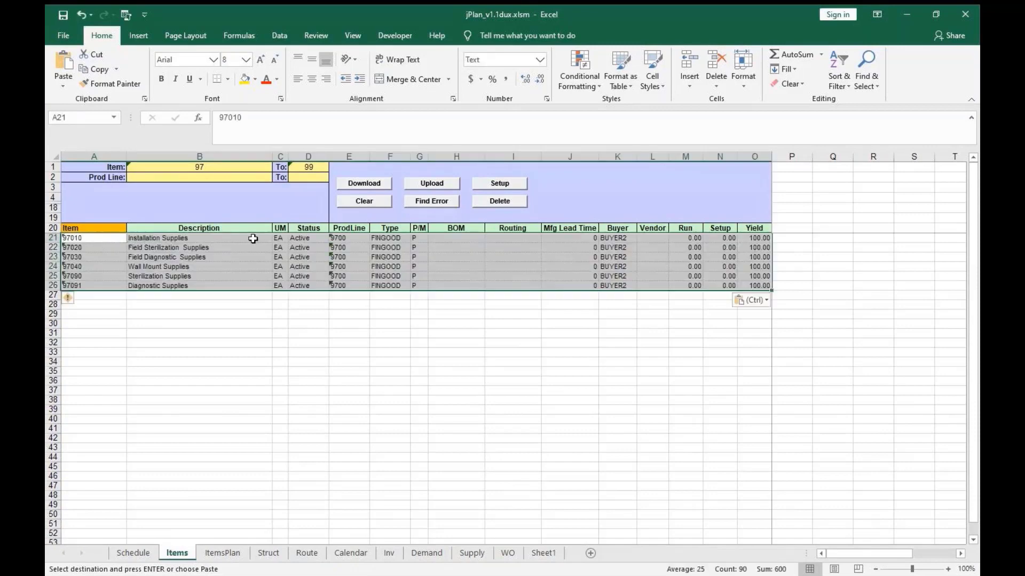
click(202, 267)
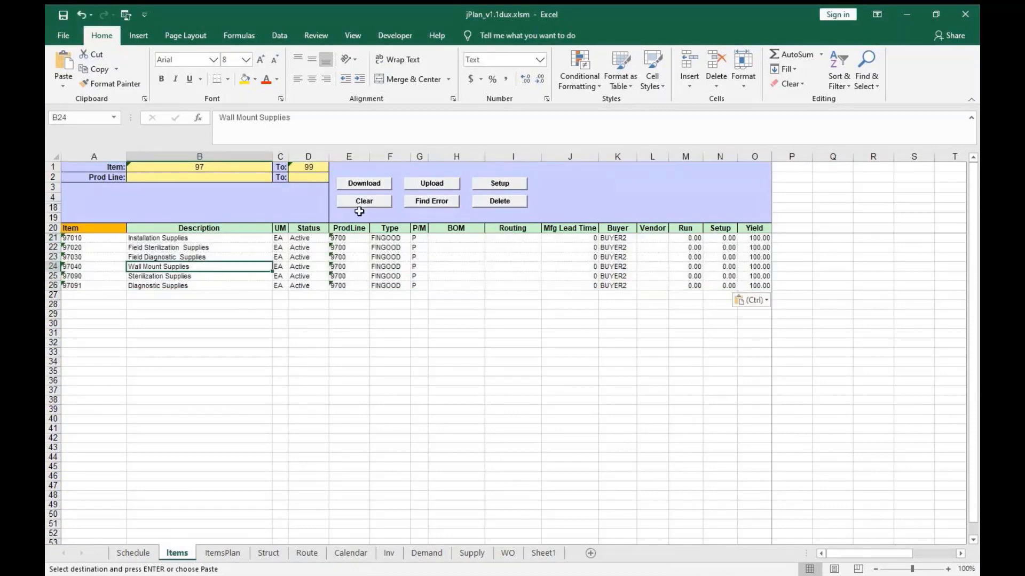
Upload the pasted items to the planning database and close the status report
click(440, 189)
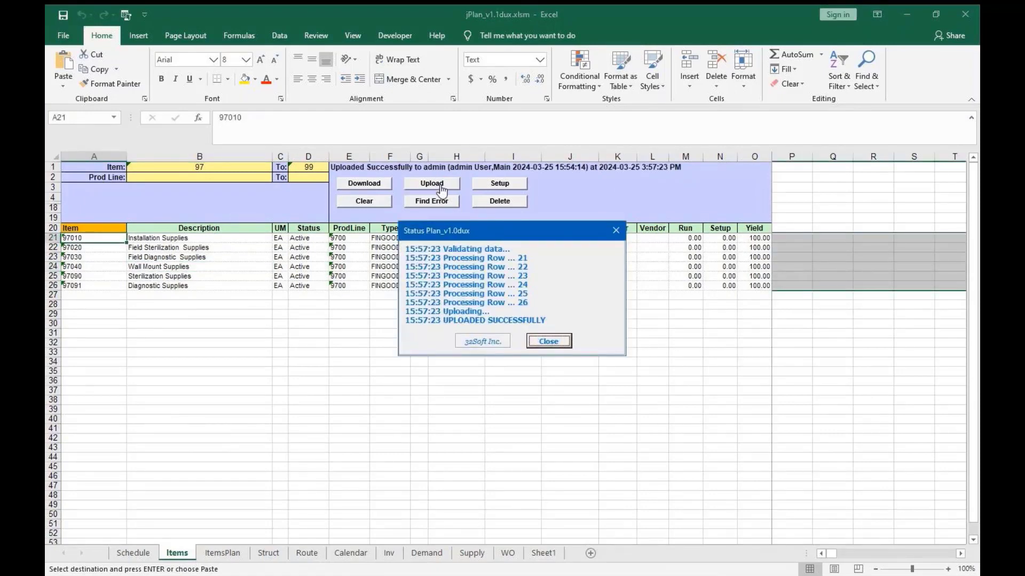
click(564, 342)
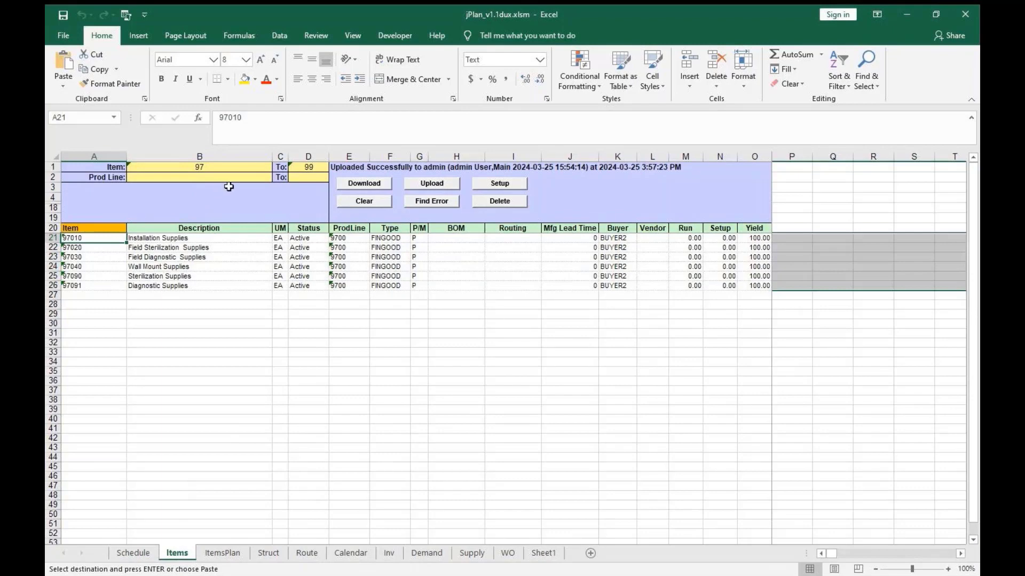
Clear the Item range filter and download items for product lines 97 to 98
click(344, 241)
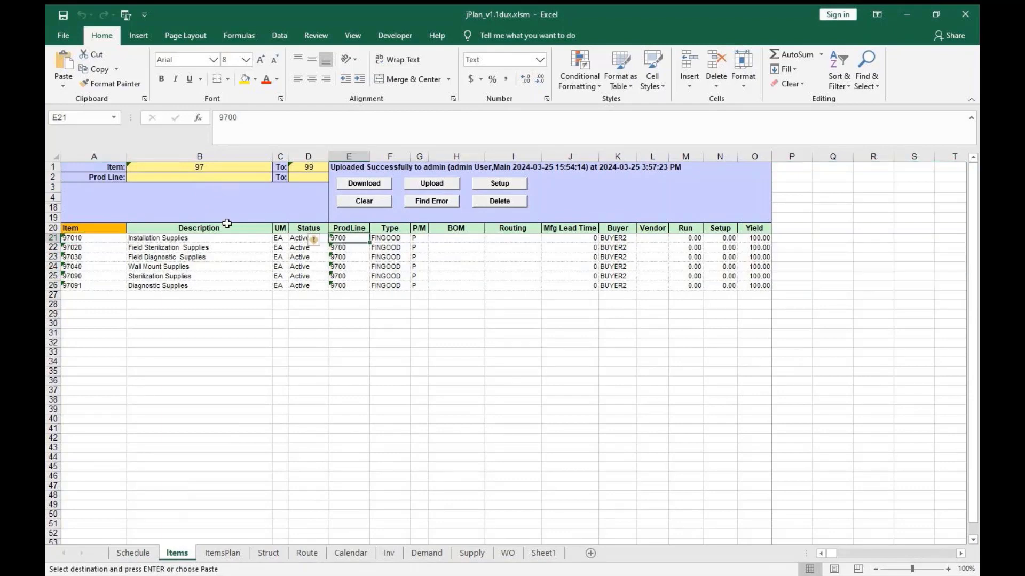
click(217, 167)
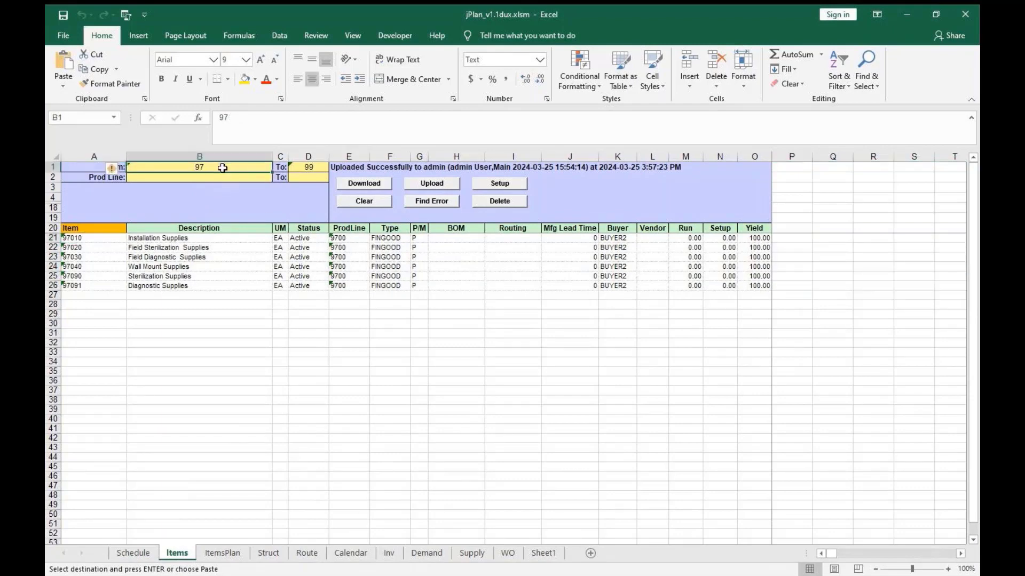
key(Delete)
key(Tab)
key(Delete)
key(Tab)
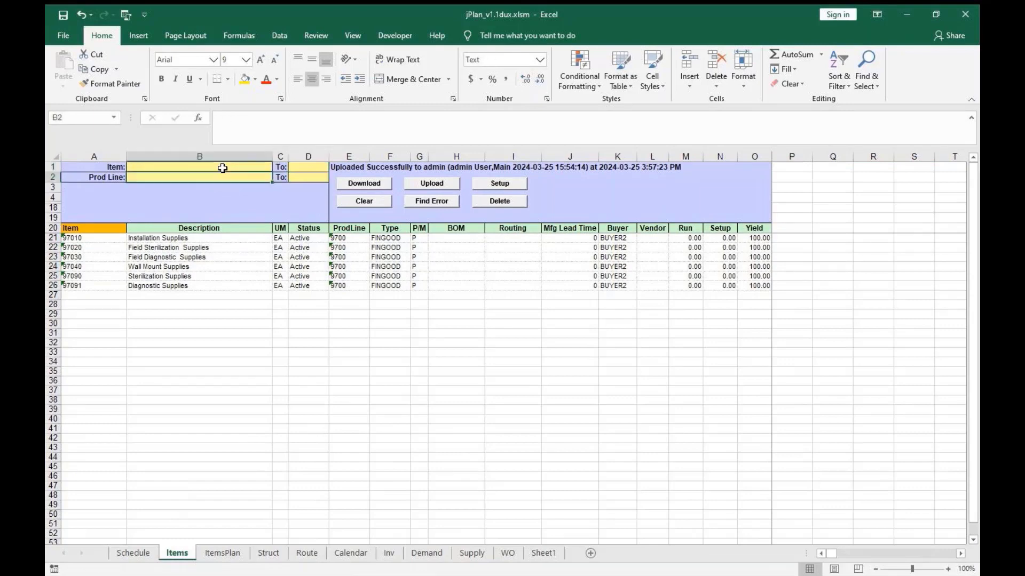
text(9)
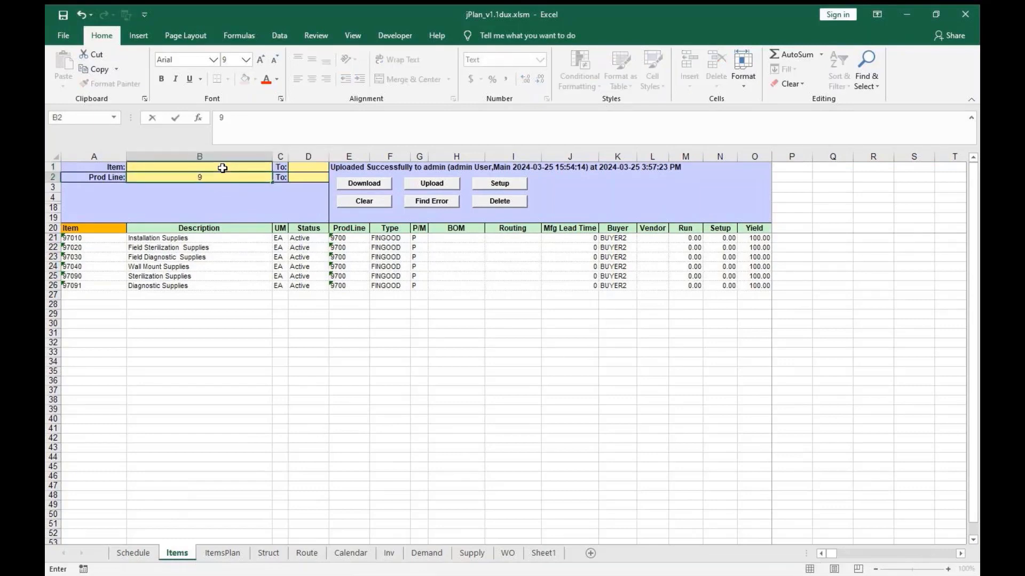
text(7)
key(Tab)
text(98)
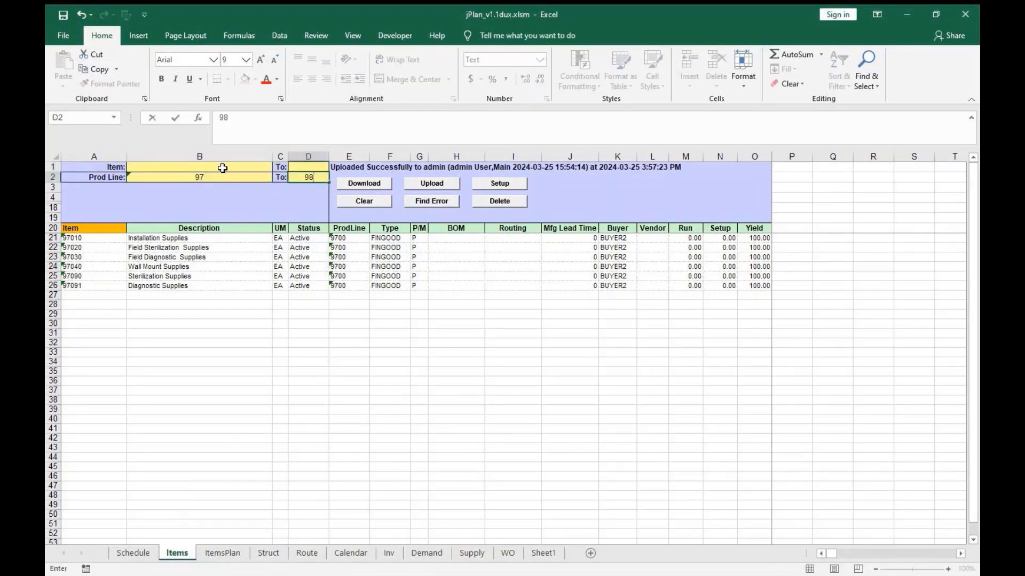
click(356, 185)
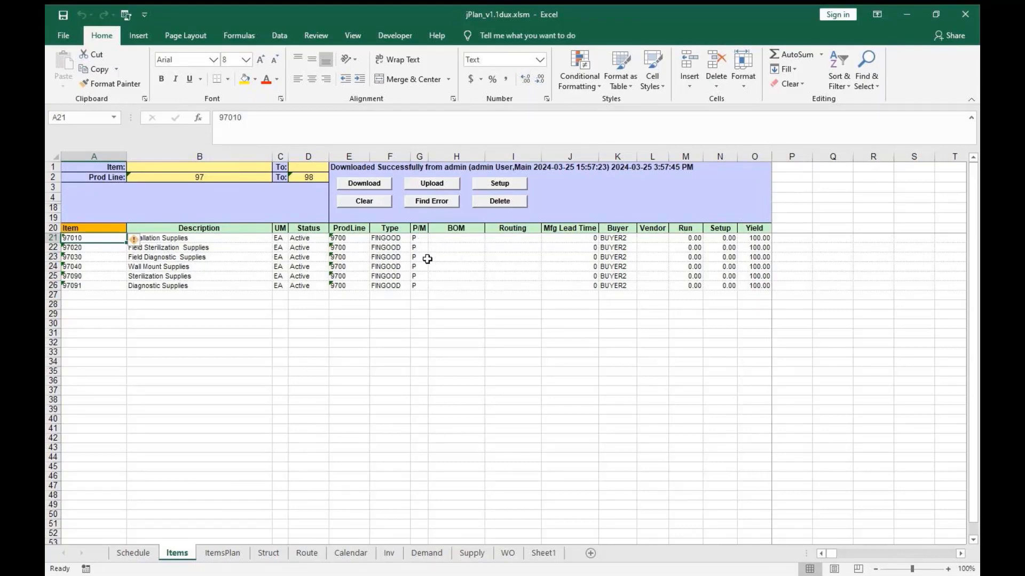
Set items 97020 and 97030 to M, upload the change and download the list to verify
click(419, 257)
key(Up)
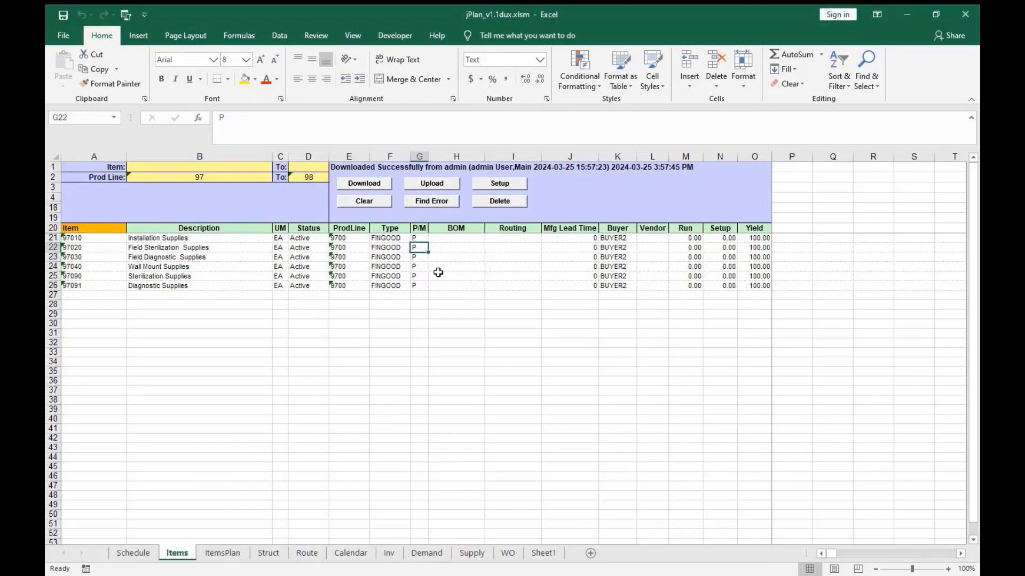
text(M)
key(Return)
text(M)
key(Return)
click(432, 185)
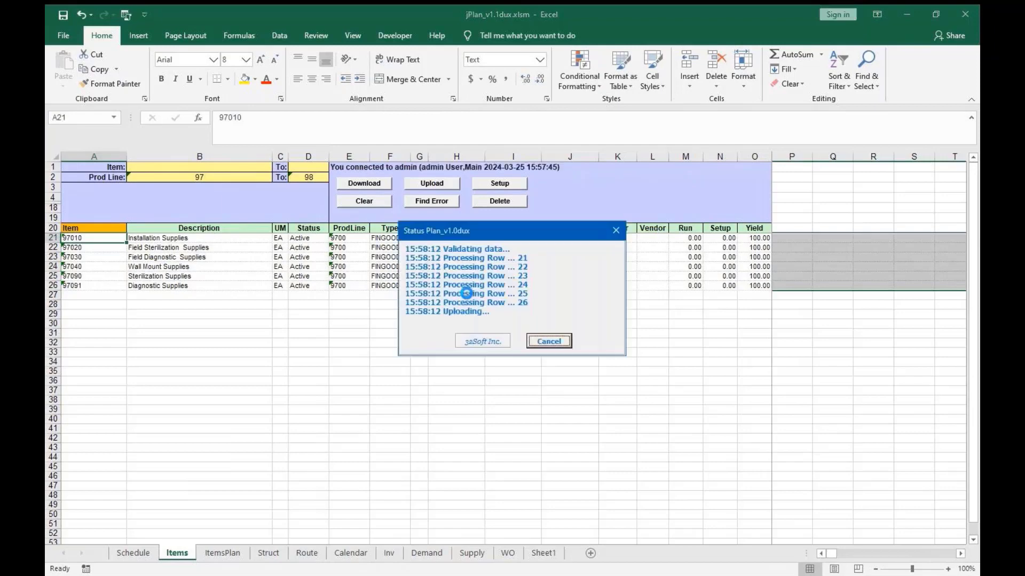
click(549, 342)
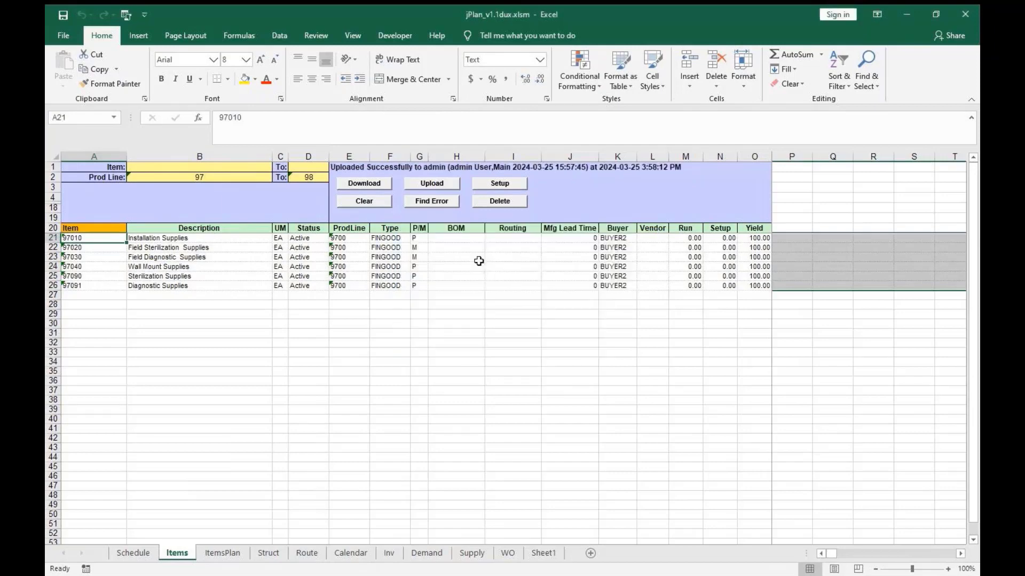
click(374, 186)
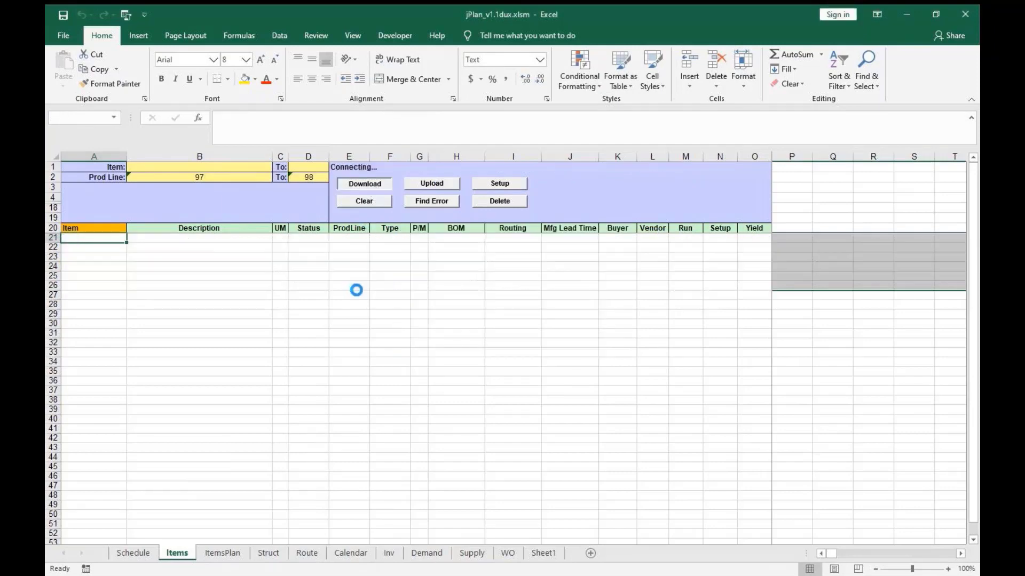
drag(416, 247, 420, 268)
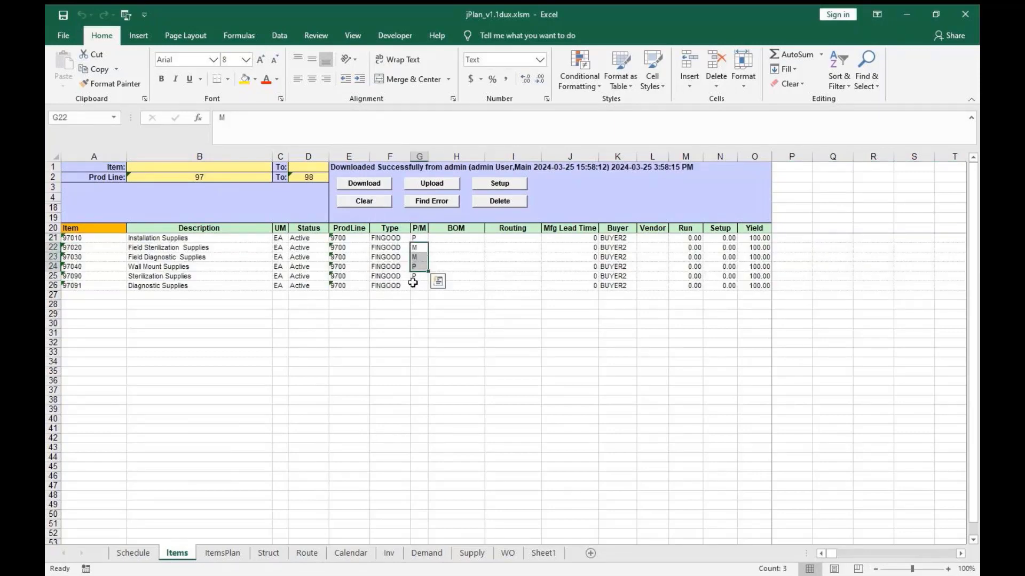
Download the work orders on the WO sheet and review work order 1008's due date, sequence and hold status
click(508, 554)
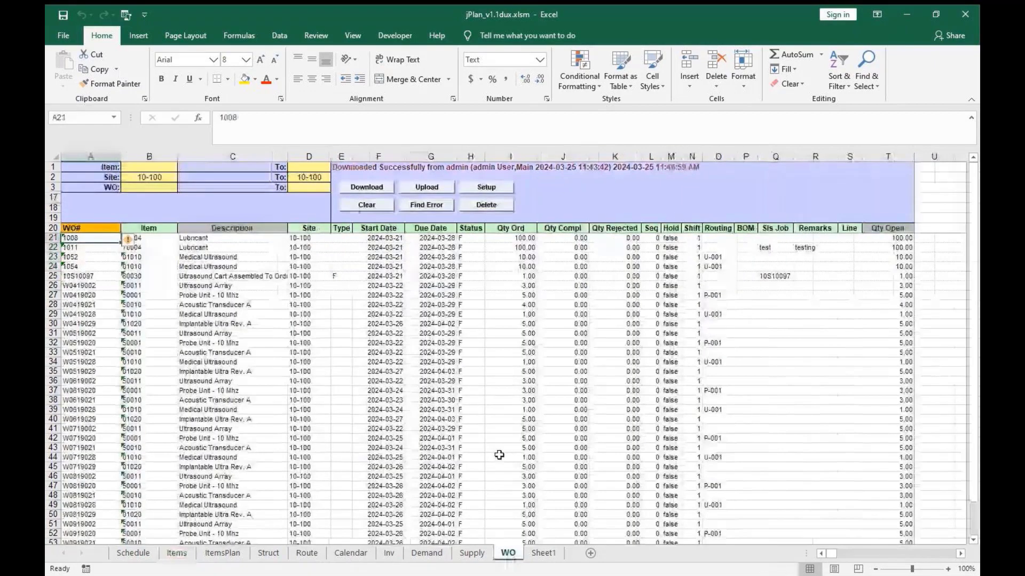
click(377, 190)
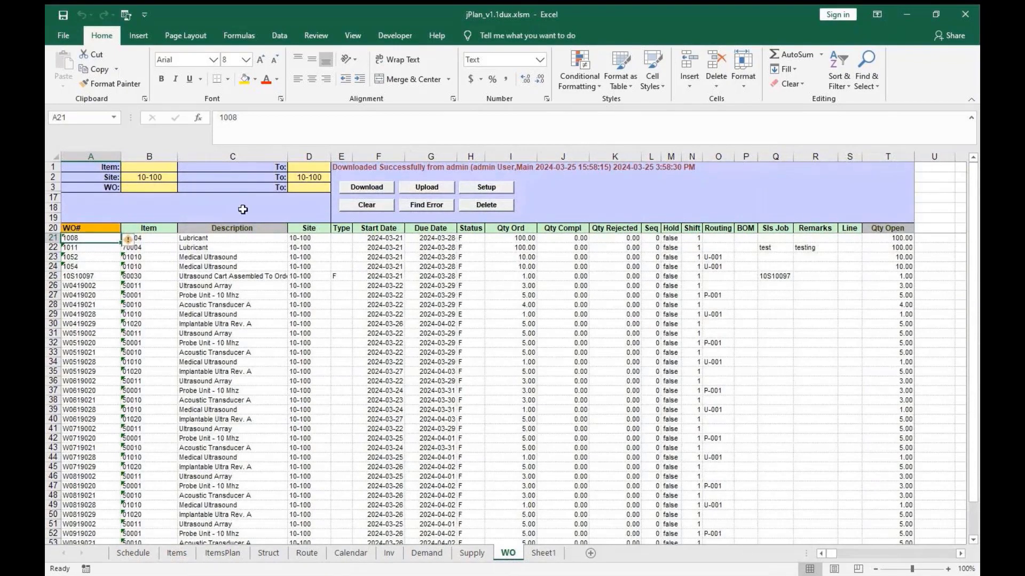
drag(145, 167, 145, 177)
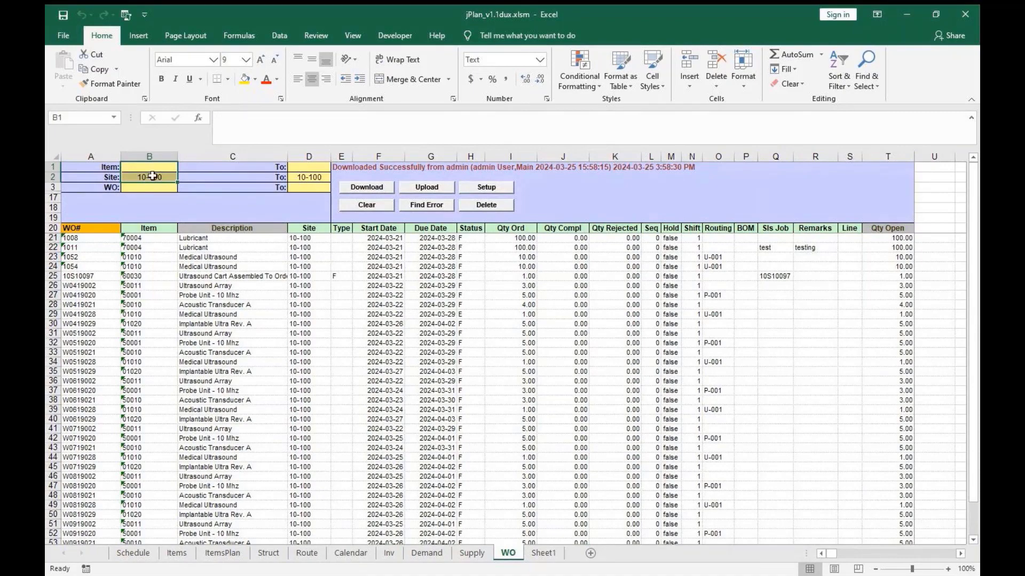
click(95, 240)
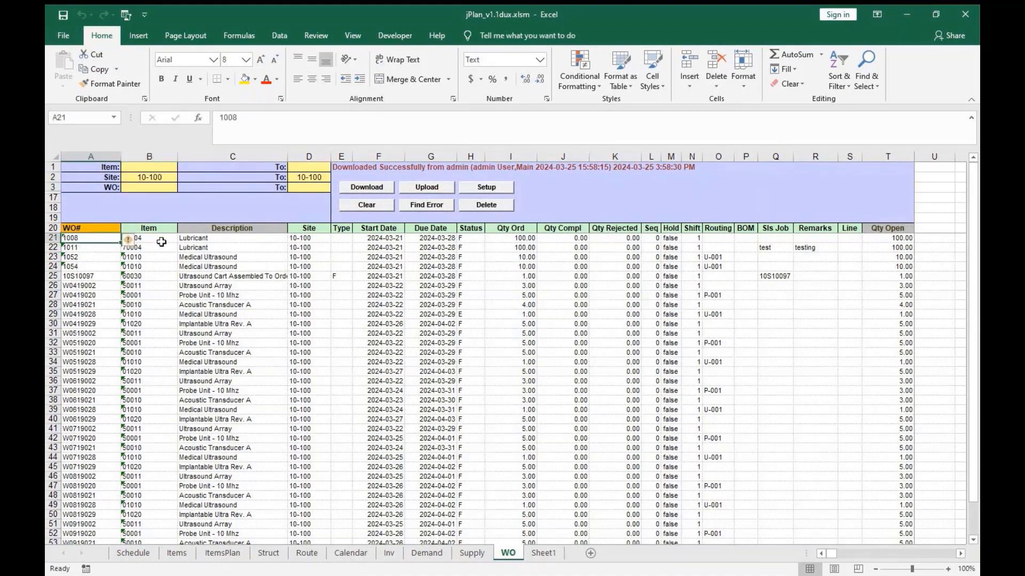
click(369, 241)
click(434, 239)
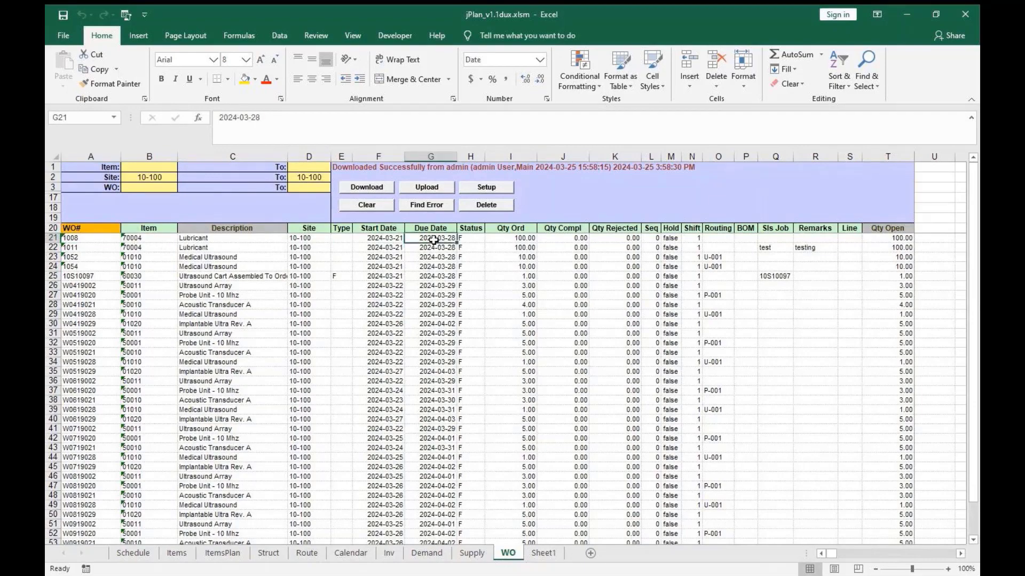
click(528, 239)
click(653, 237)
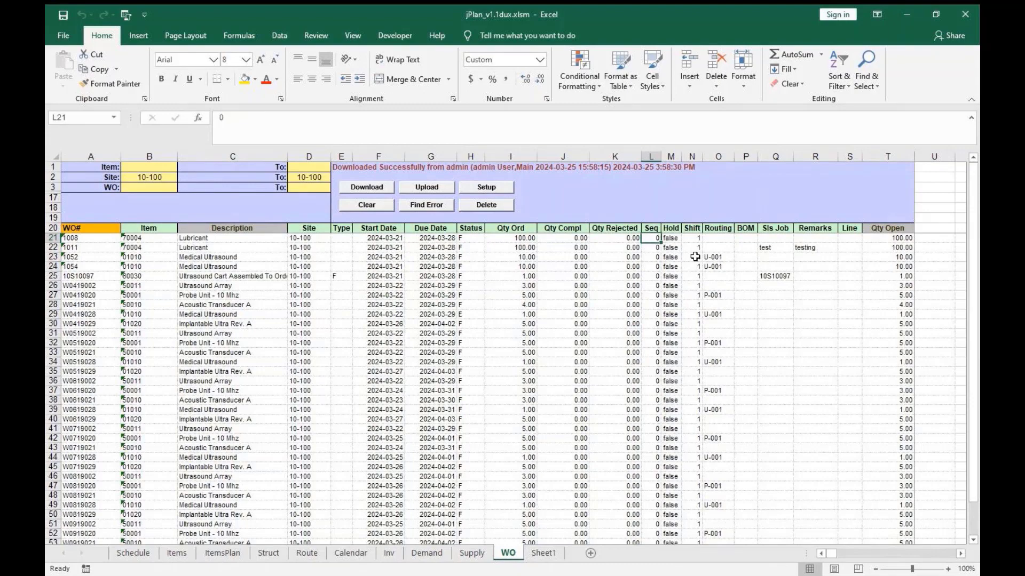
click(672, 238)
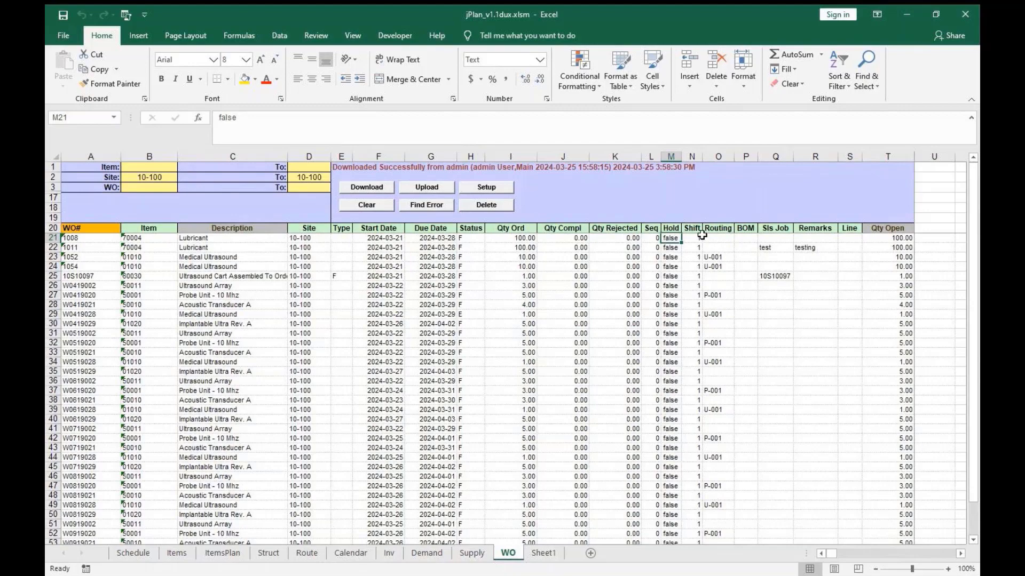
Set the ordered quantity of work order 1008 to 101 and of 1011 to 102
click(513, 238)
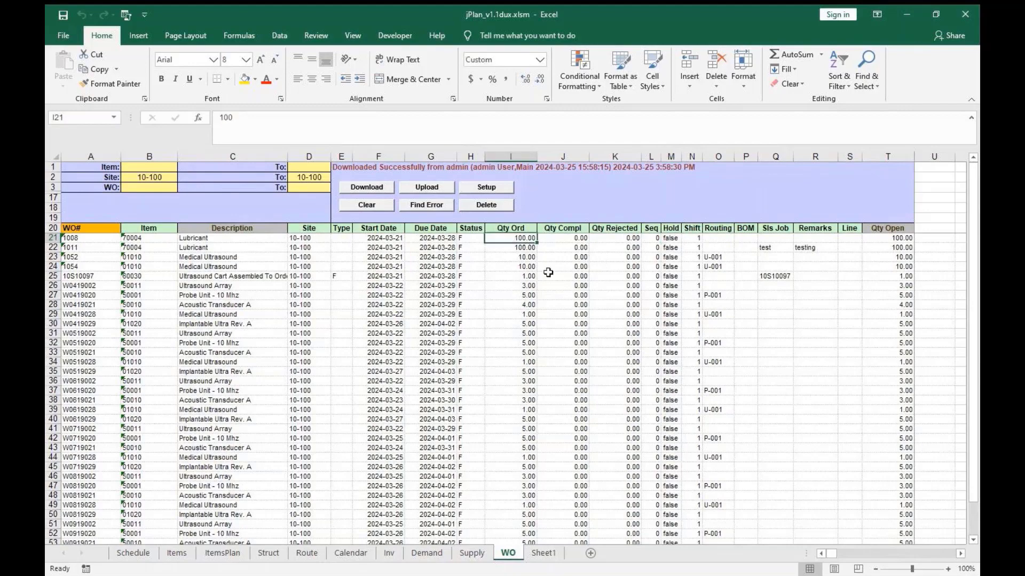
text(101)
key(Return)
key(Return)
key(Down)
key(Up)
key(Up)
text(102)
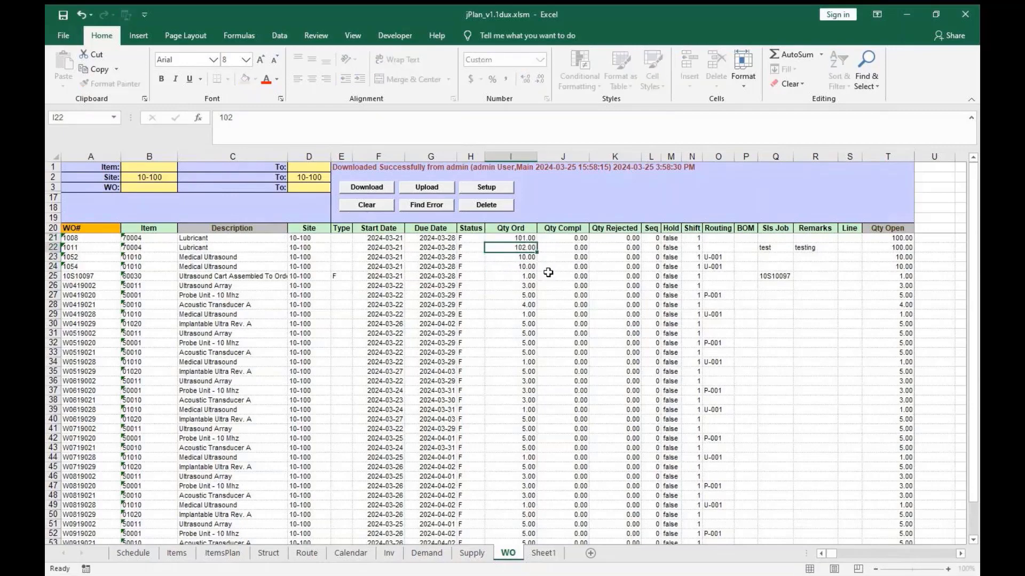
key(Return)
Upload the quantities, download the work orders showing 101 and 102, then go to the Schedule sheet
click(444, 190)
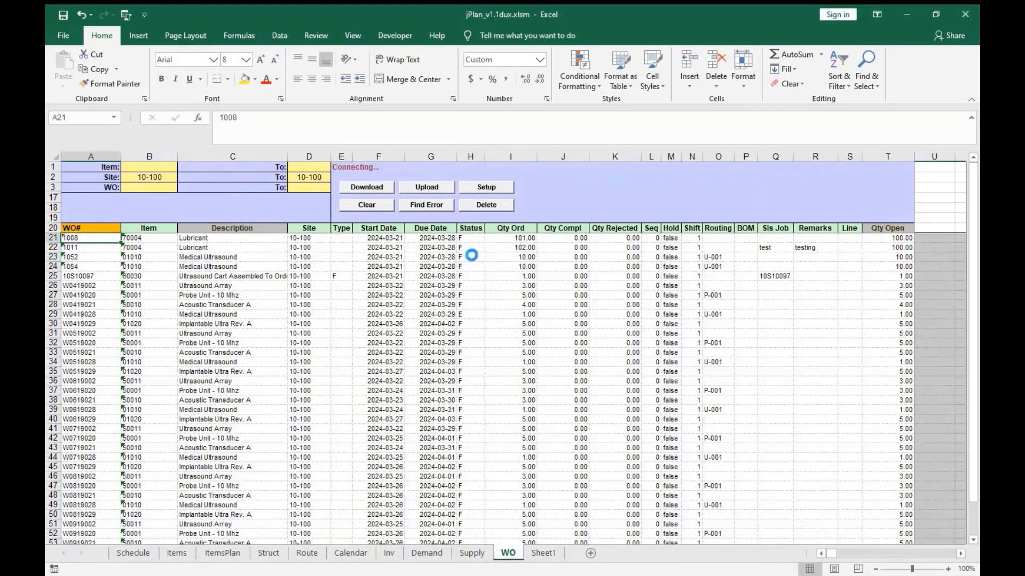
click(549, 342)
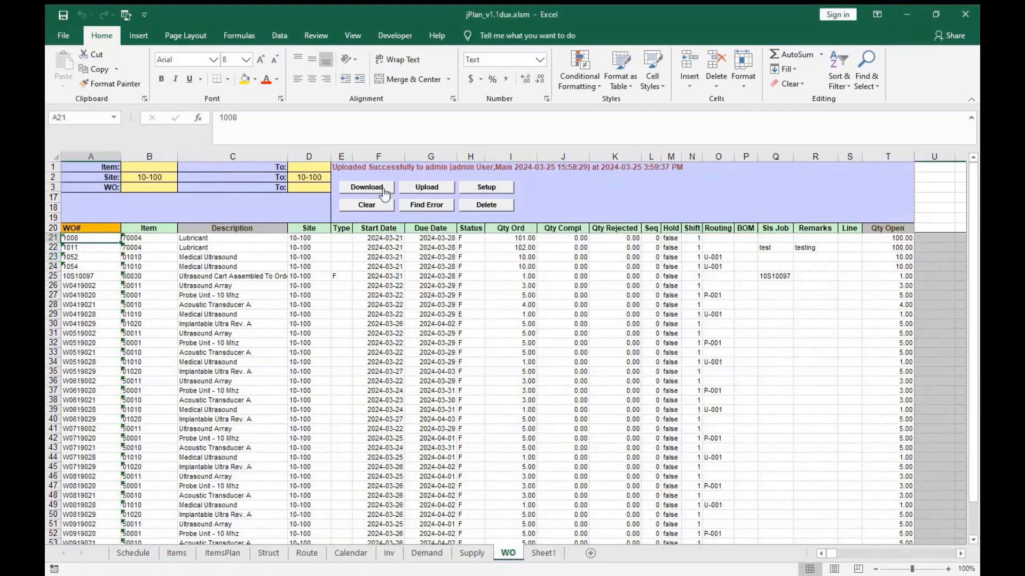
click(383, 191)
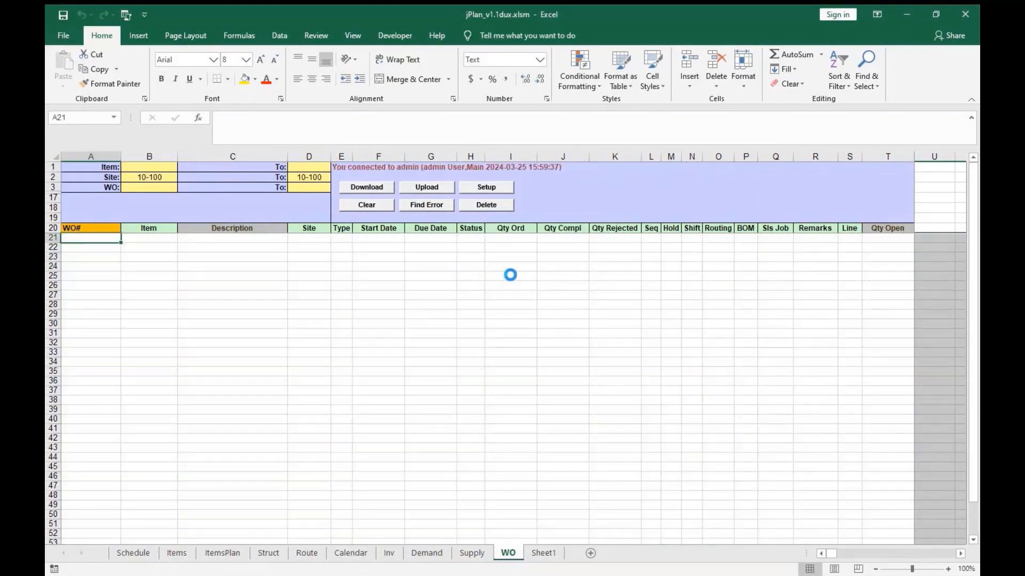
drag(516, 240, 516, 248)
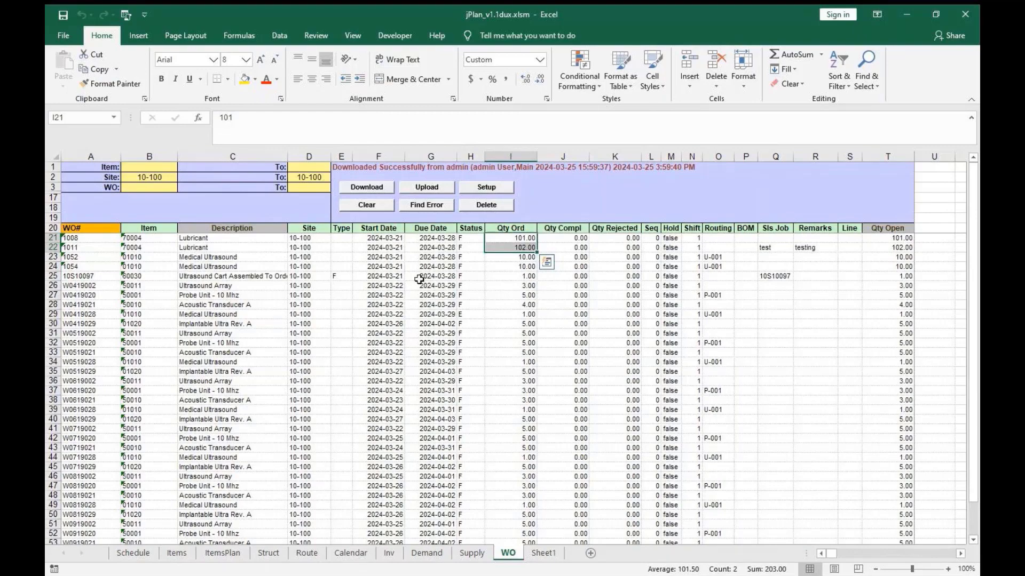
click(136, 553)
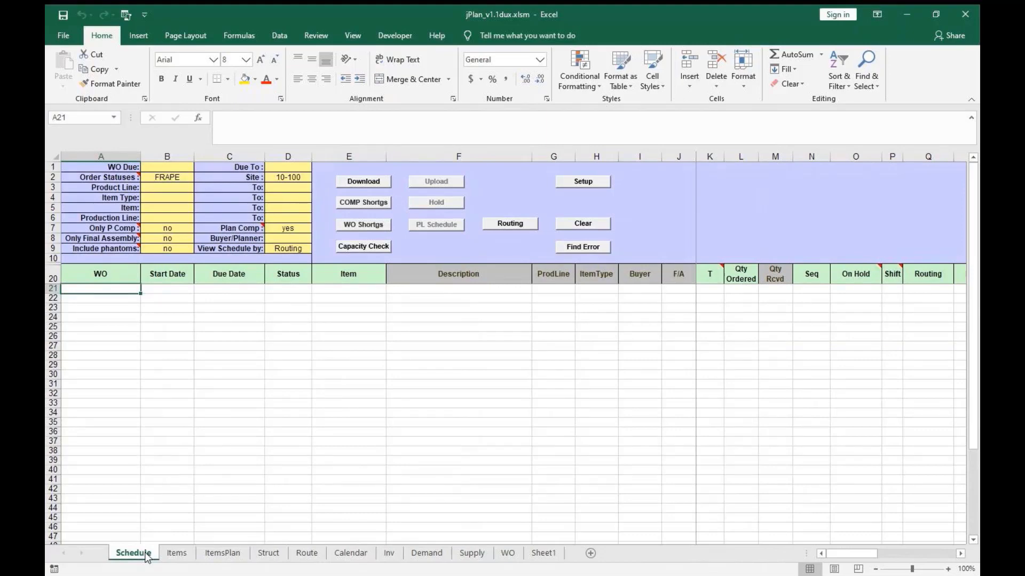
Download the schedule and run the COMP Shortgs component shortage report
click(369, 188)
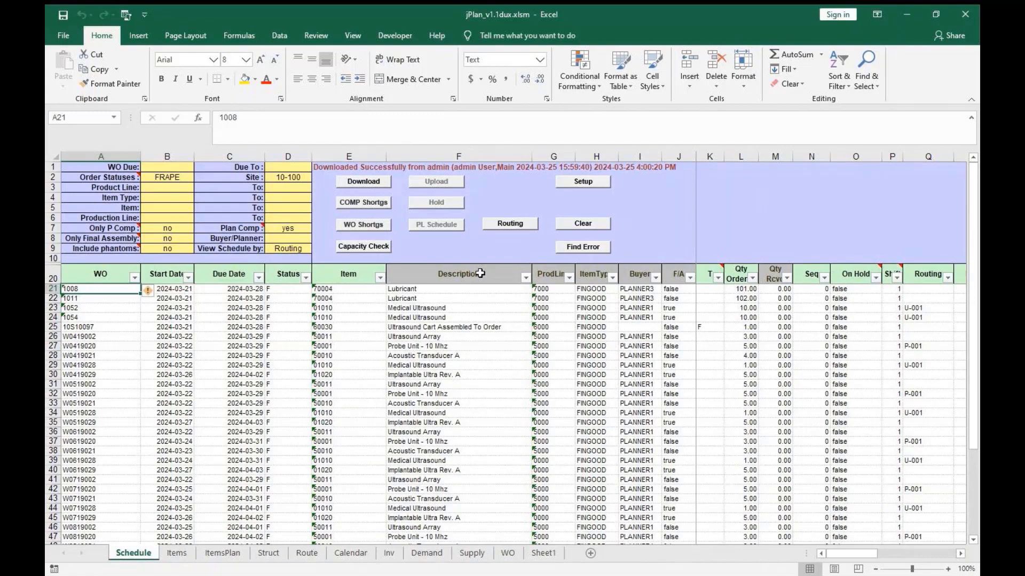
click(364, 207)
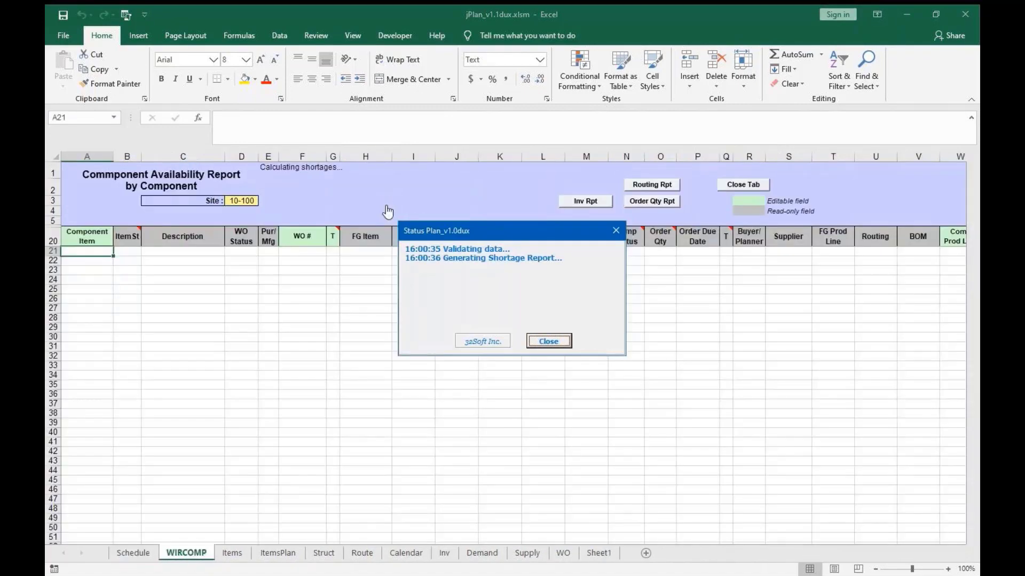
click(548, 341)
Scroll to the Comp Shortage column and check the status of work orders 1011 and 1052
click(875, 560)
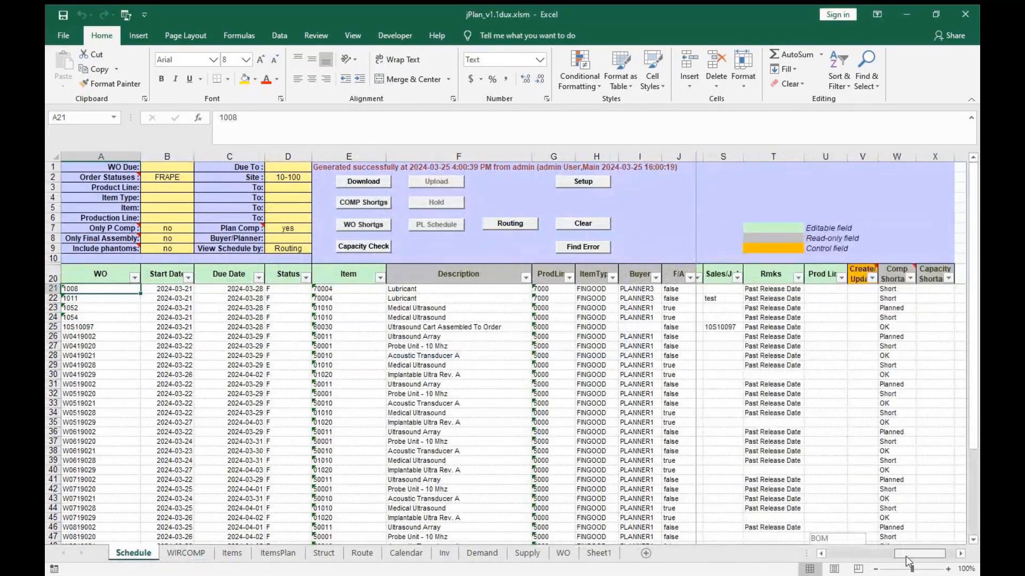
click(847, 158)
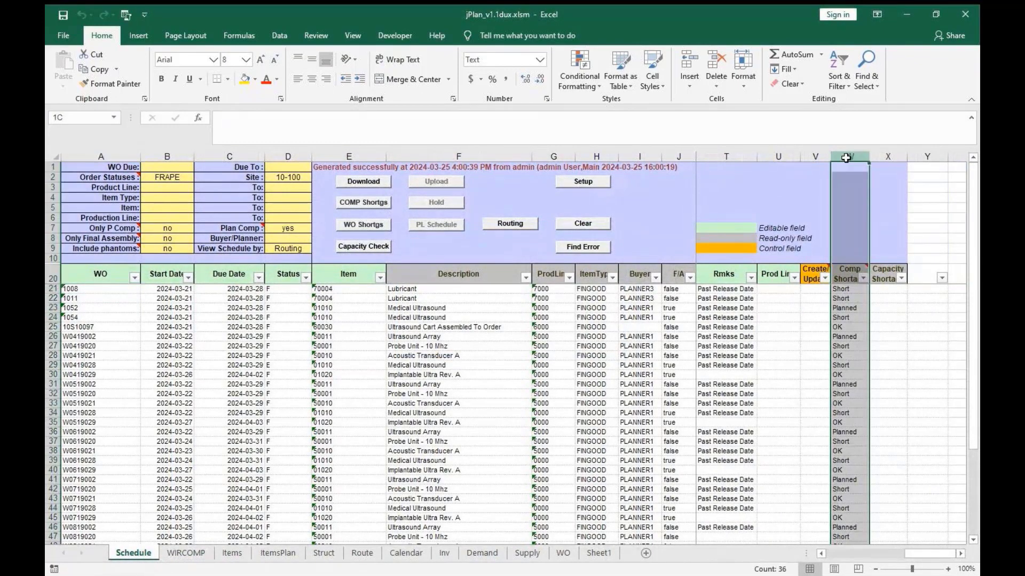
click(853, 299)
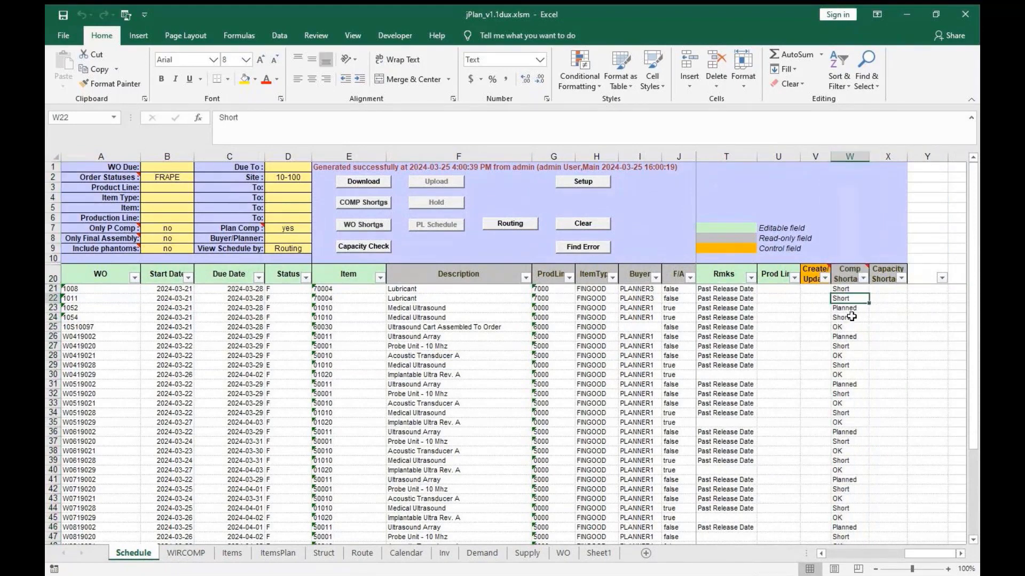
click(854, 309)
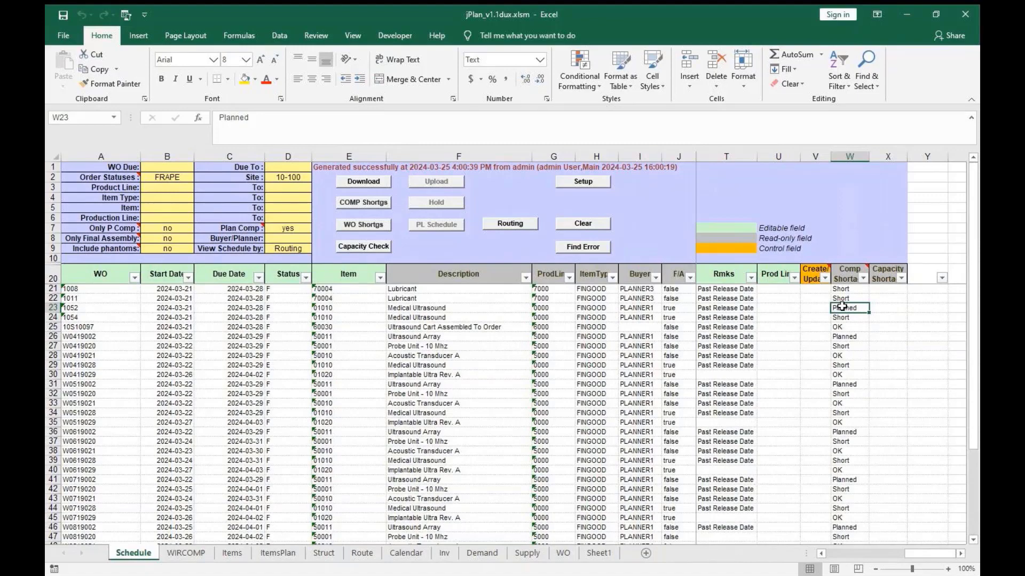
Inspect the Short Standard Connector lines and work order W0419020 on the WIRCOMP report
click(198, 552)
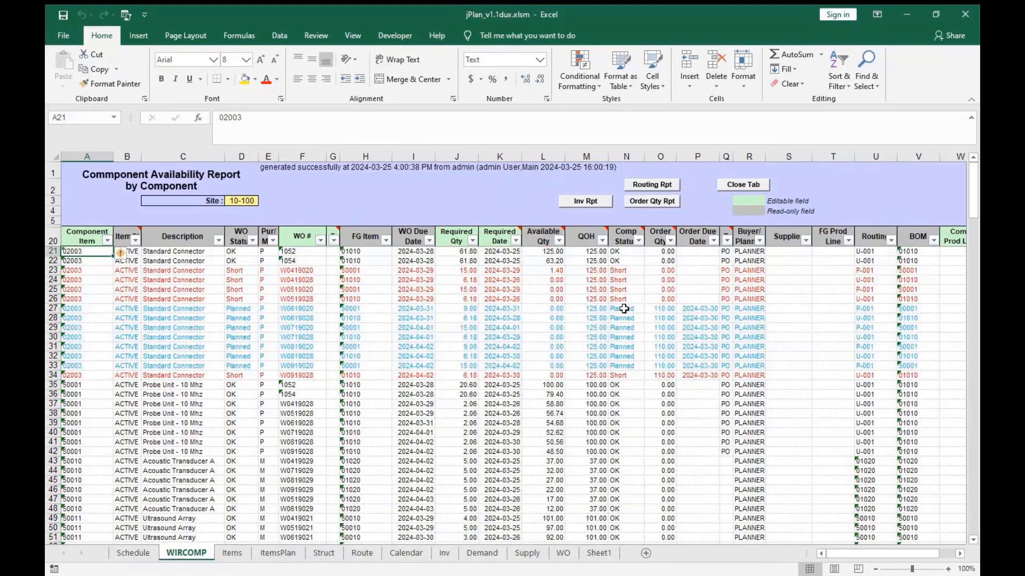
click(628, 375)
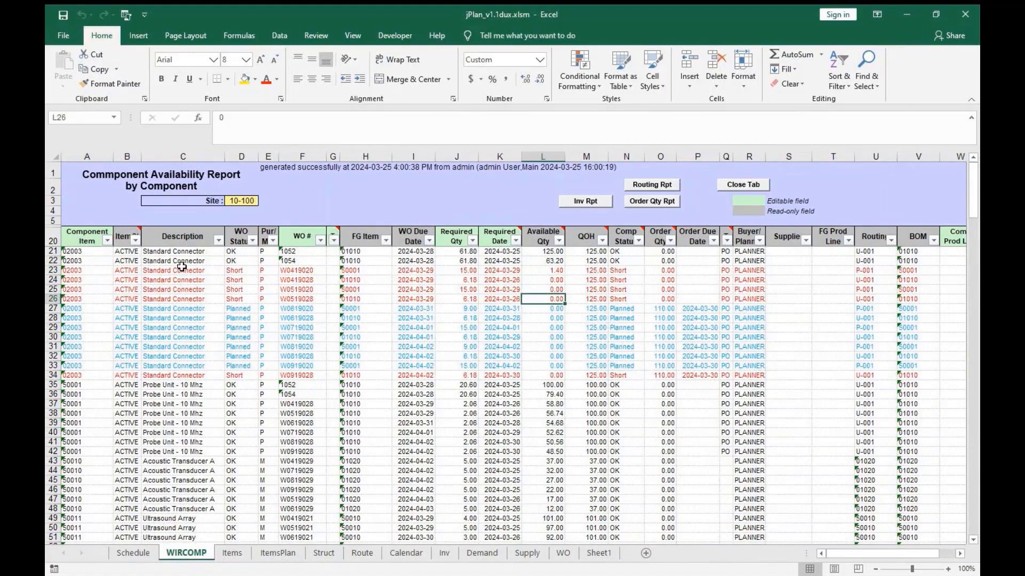
click(314, 274)
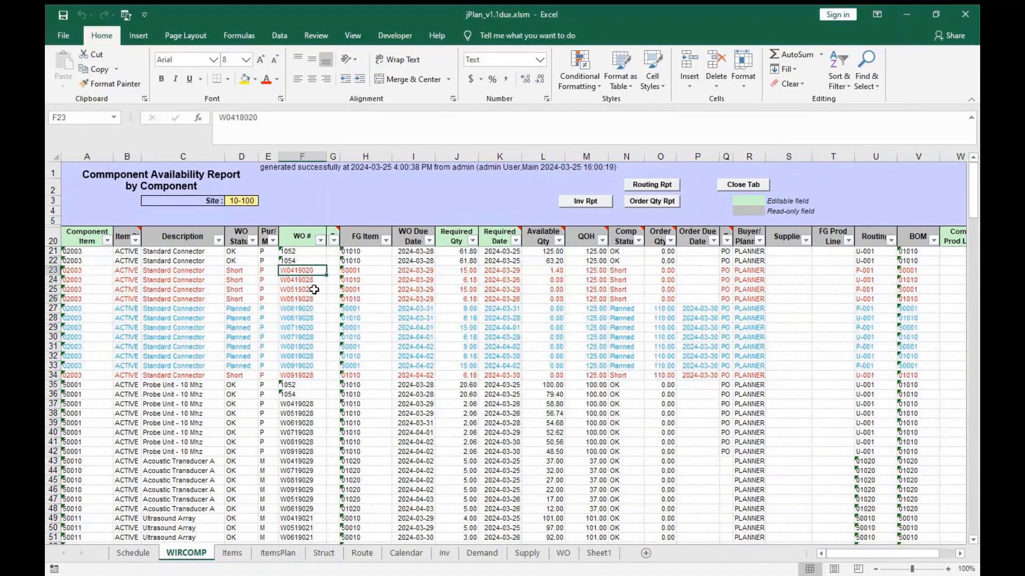
Set work order 1054's On Hold to true on Schedule and rerun the shortage report
click(134, 553)
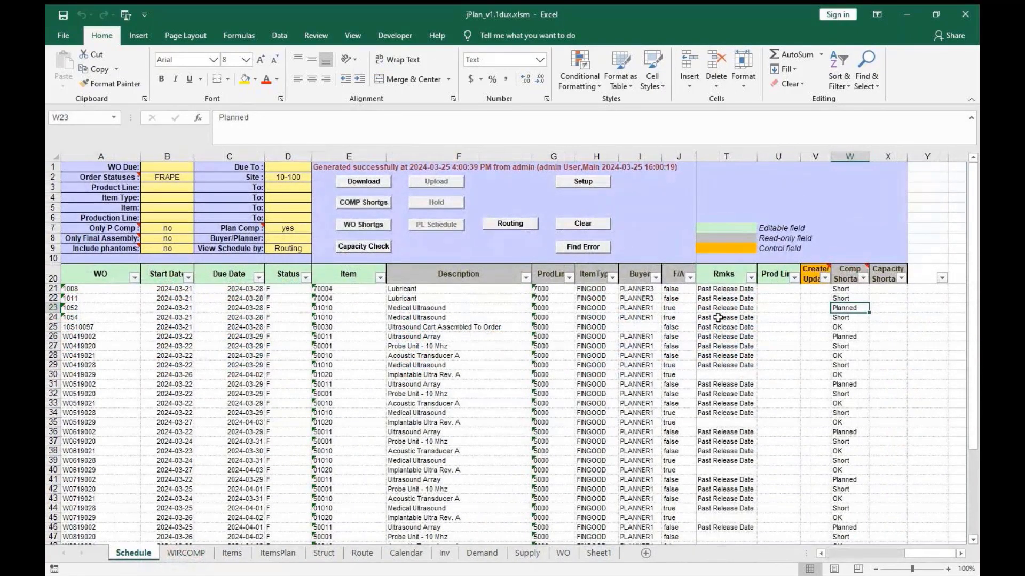
click(805, 317)
key(Left)
key(Left)
key(Left)
key(Left)
key(Left)
key(Left)
key(Left)
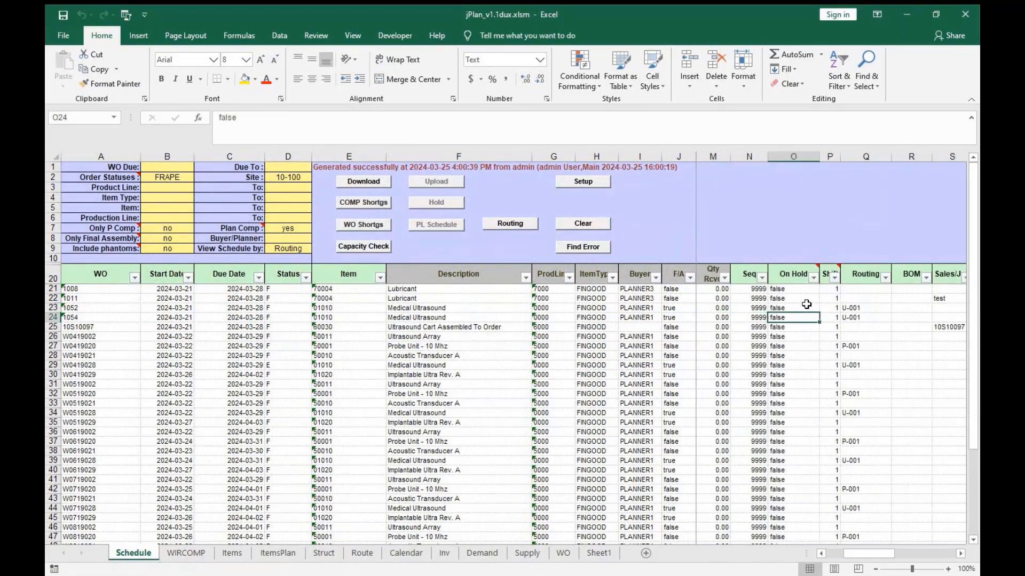
text(true)
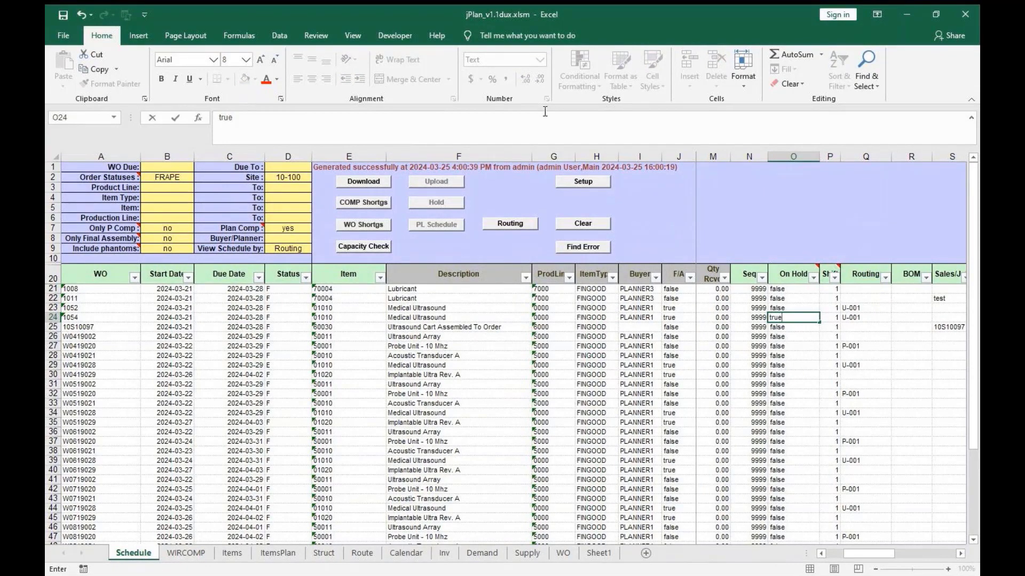
click(371, 203)
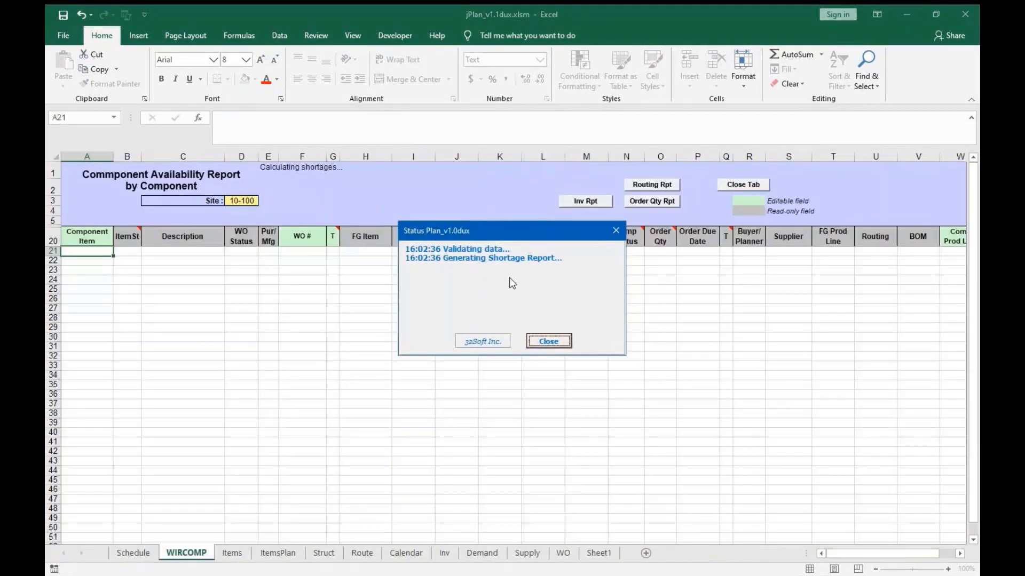
click(548, 341)
Check orders 1052 and W0419020 on WIRCOMP, then download the original schedule again
click(186, 553)
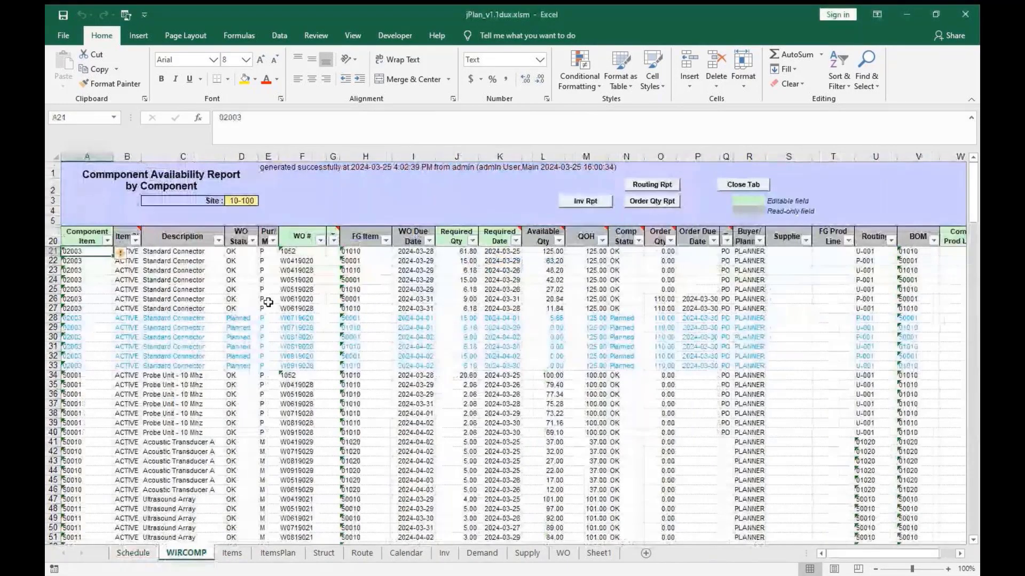
click(301, 253)
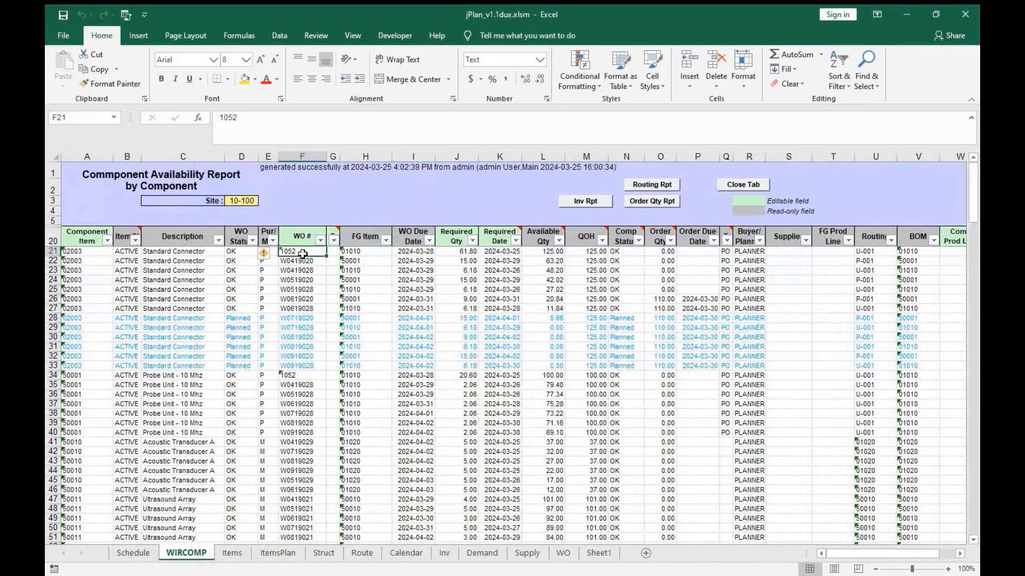
click(303, 262)
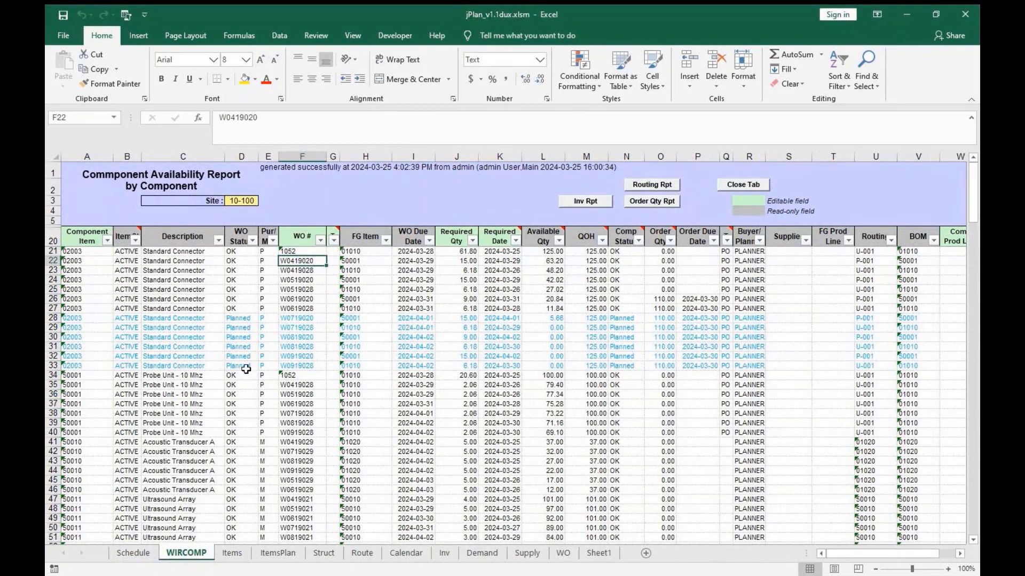
click(133, 553)
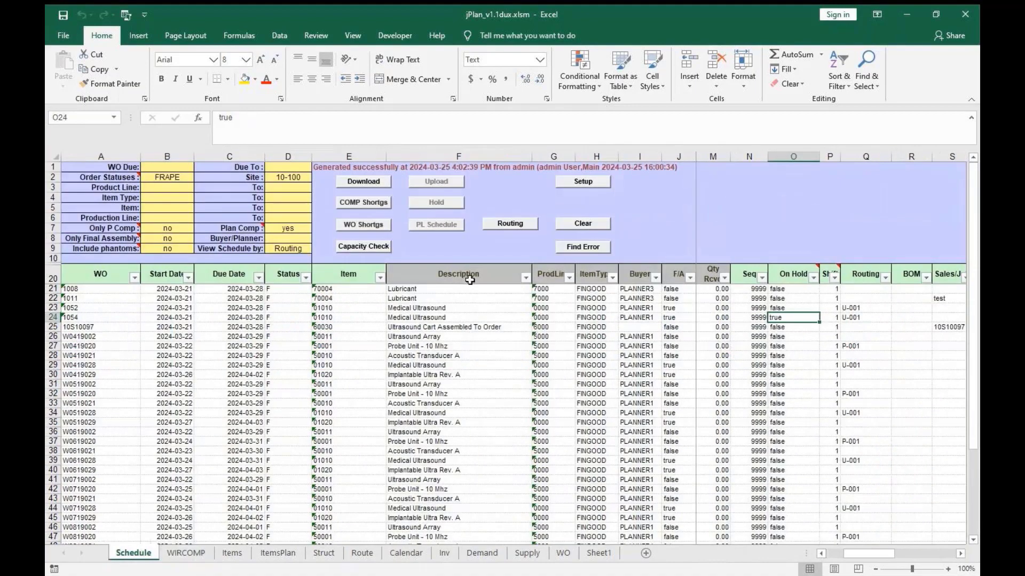
click(377, 183)
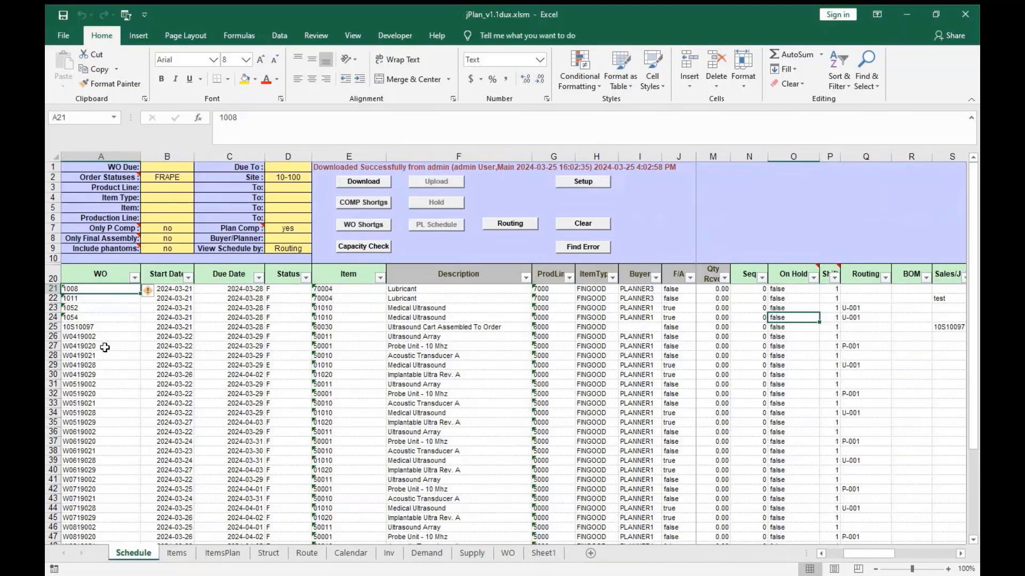
Duplicate W0419020's row into row 28 and rename the orders W0419020A and W0419020B
click(105, 347)
right_click(54, 346)
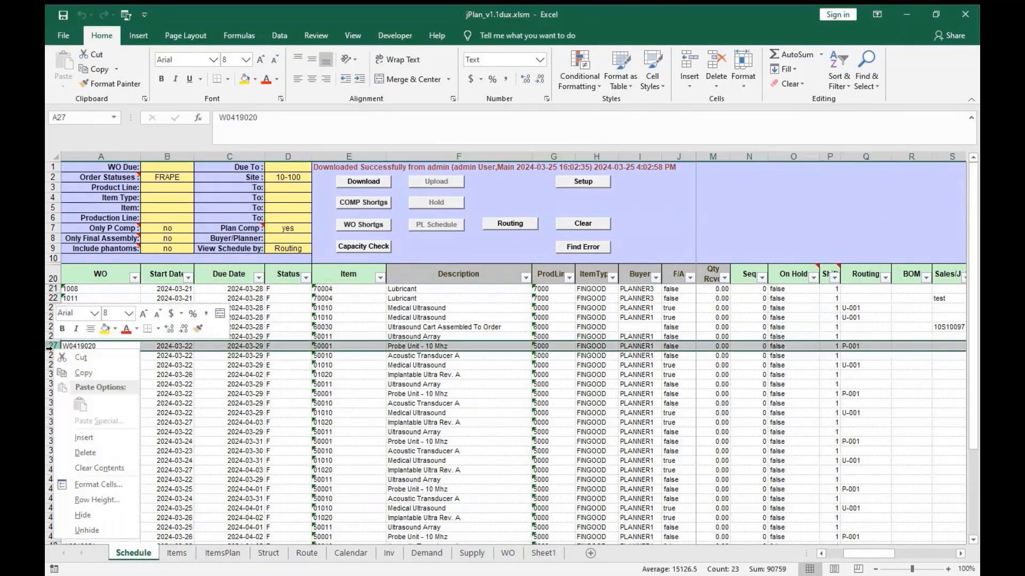
click(83, 373)
click(53, 356)
right_click(53, 356)
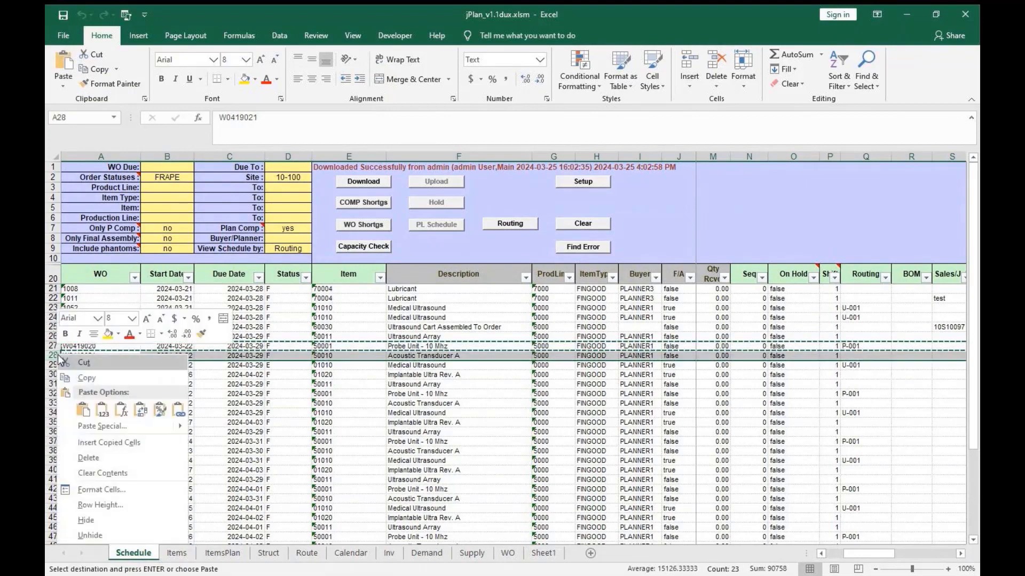
click(104, 409)
click(104, 346)
double_click(105, 347)
text(A)
key(Return)
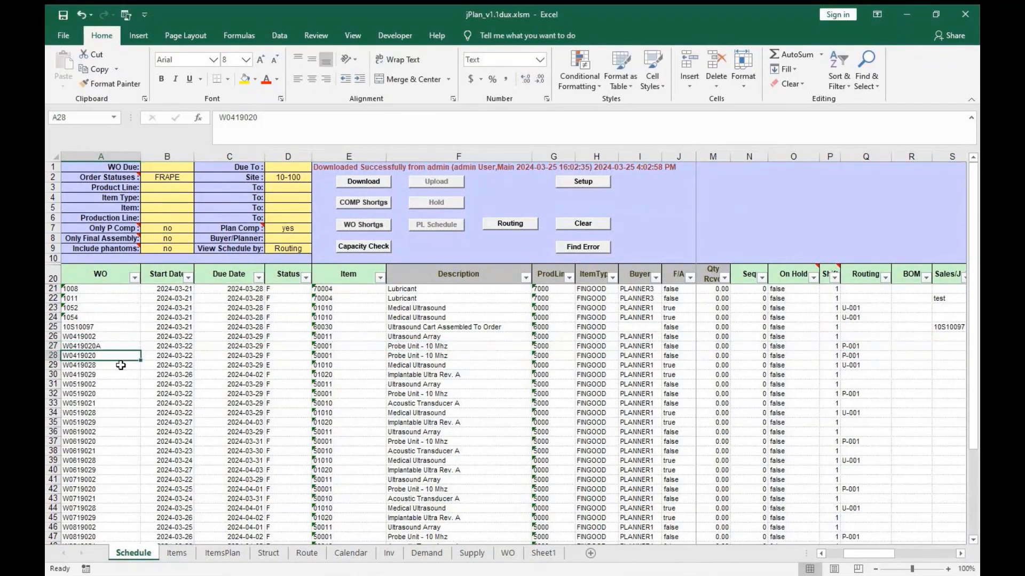
double_click(103, 355)
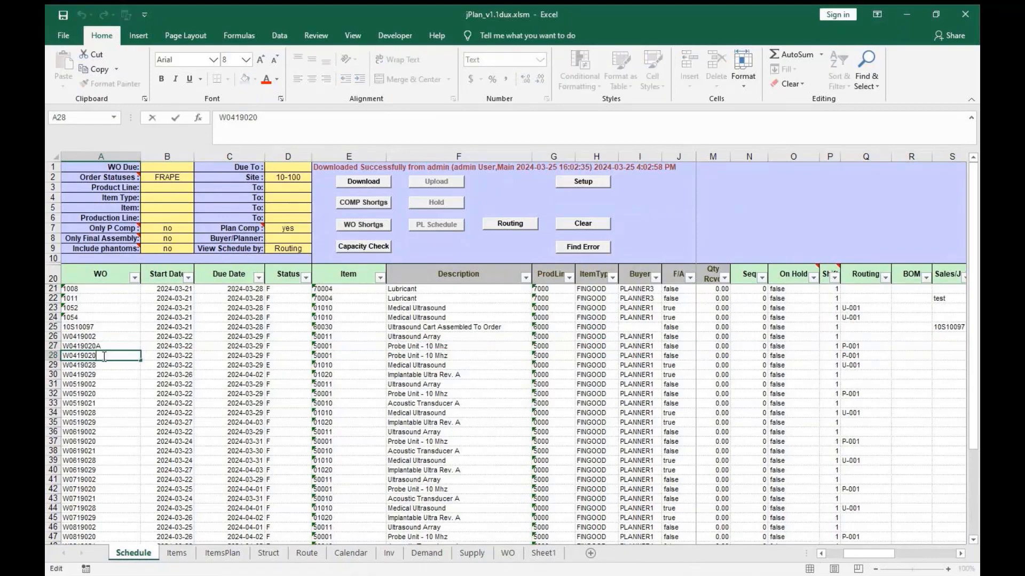
text(B)
key(Return)
click(104, 356)
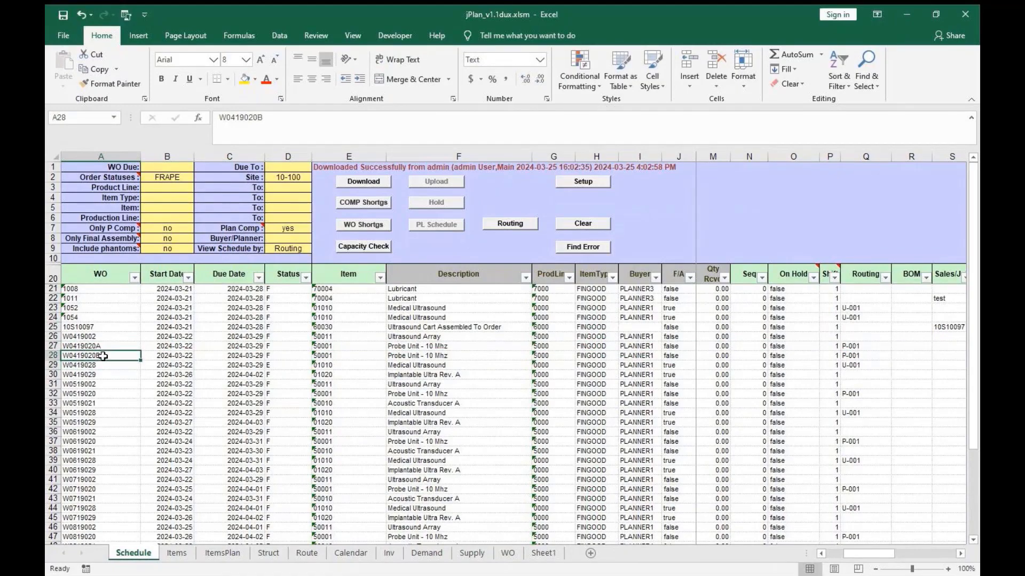
Set W0419020B's due date to 2024-03-31, give sequences 1 and 2, and run COMP Shortgs
click(257, 347)
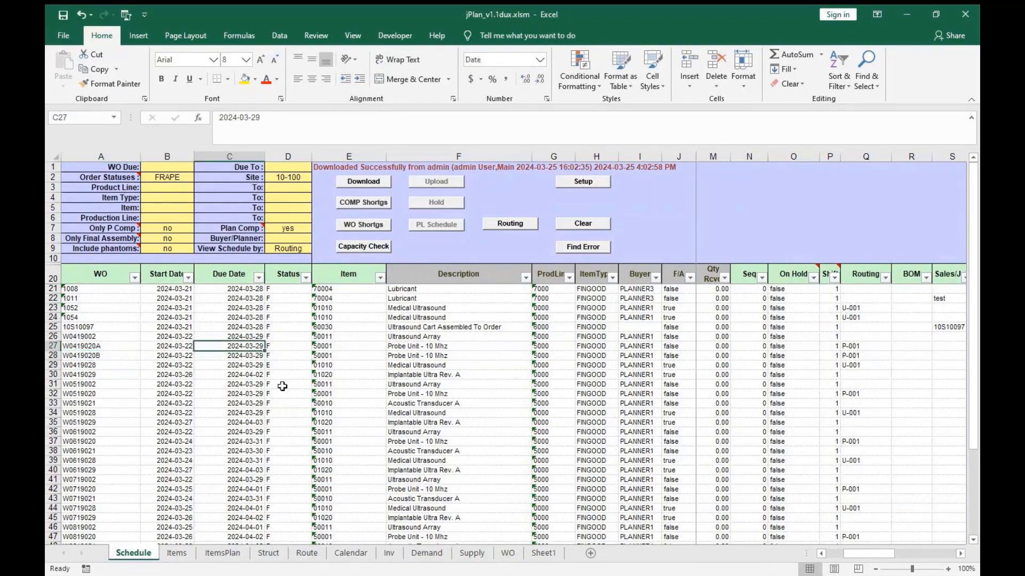
key(Down)
key(F2)
key(BackSpace)
text(1)
key(Return)
key(Up)
key(Up)
click(745, 353)
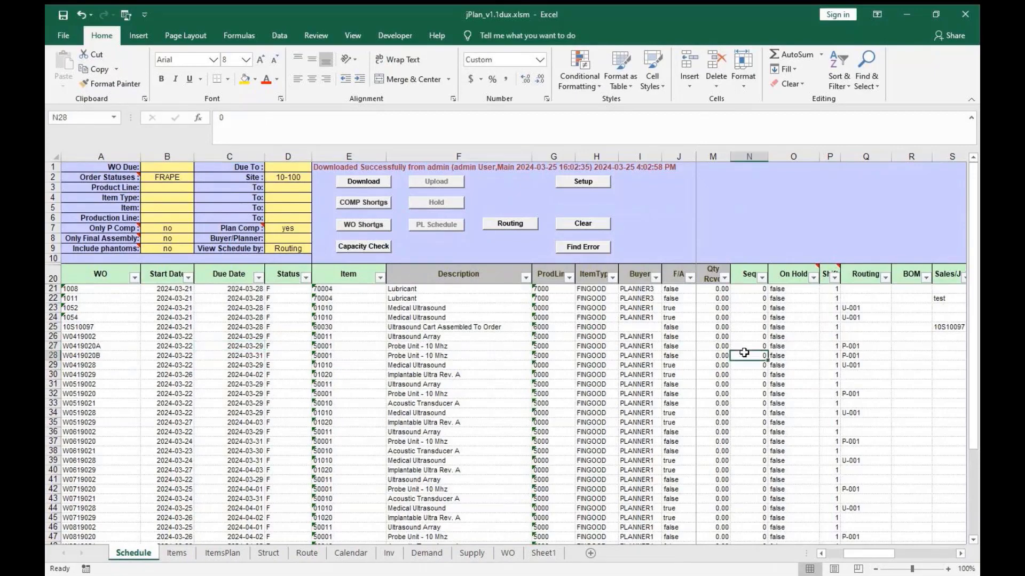
key(Up)
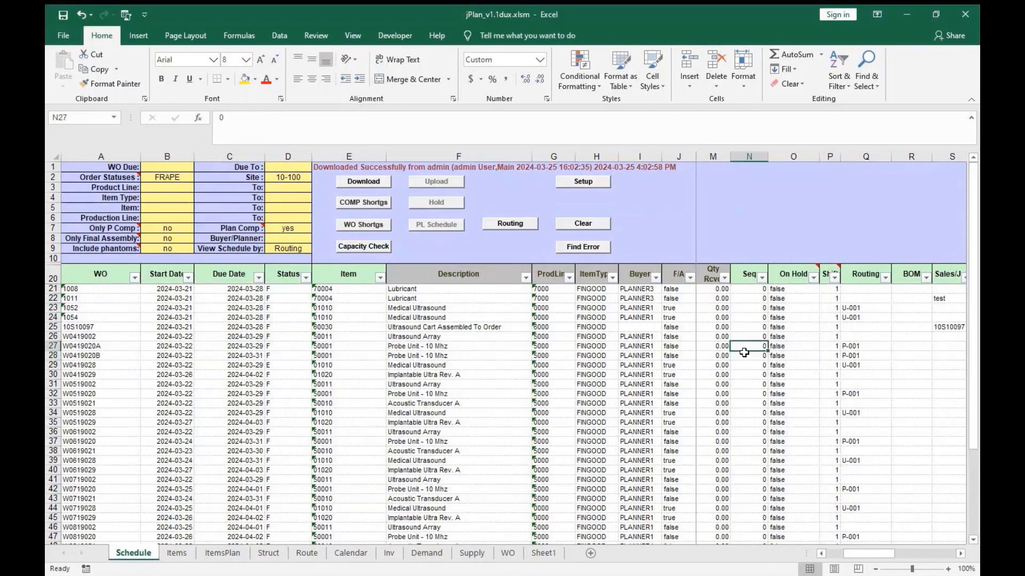
text(1)
key(Return)
text(2)
key(Return)
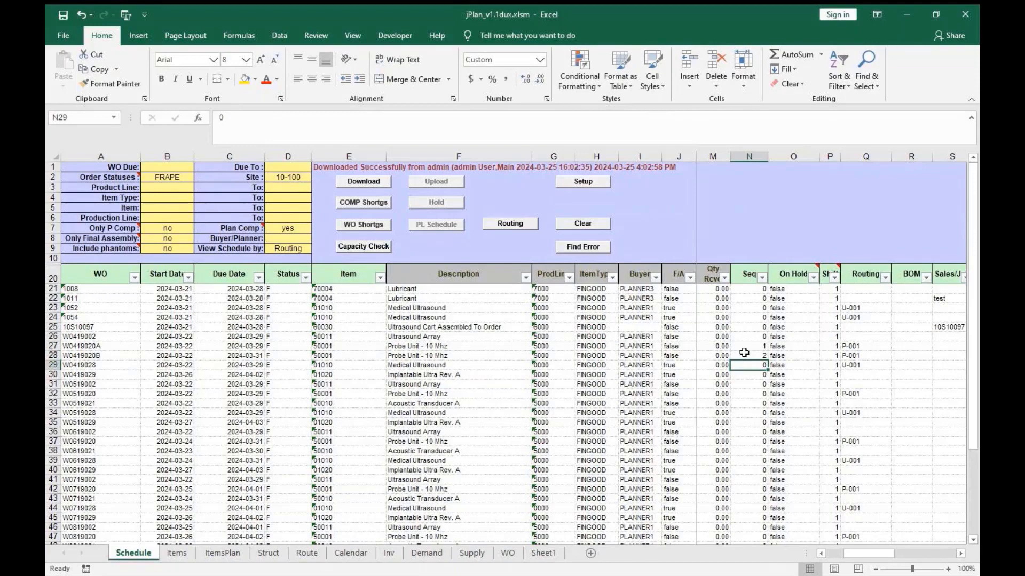
click(372, 205)
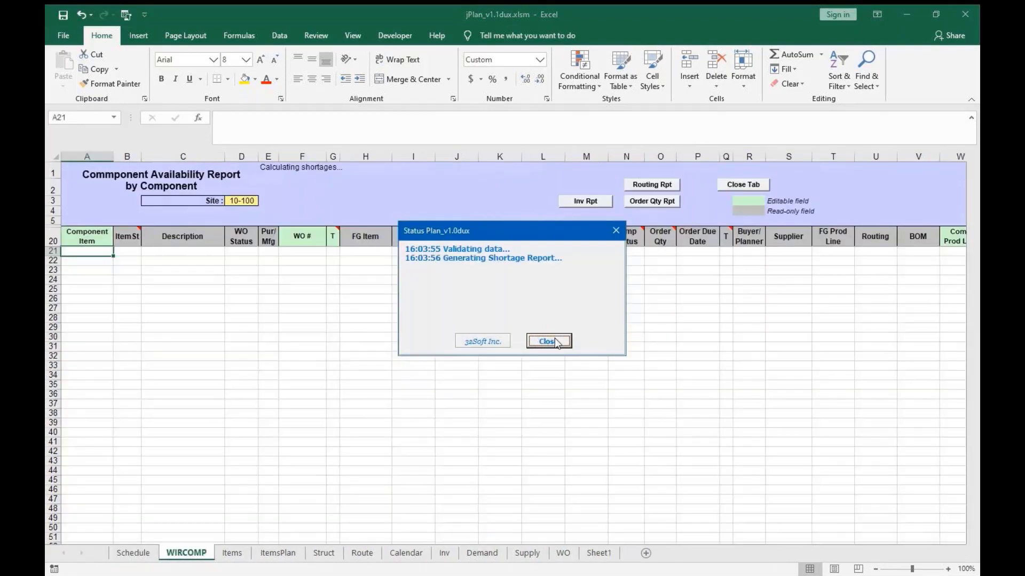
Review W0419020A and W0419020B on the WIRCOMP report, then return to the Schedule sheet
click(555, 339)
click(193, 560)
drag(301, 252, 313, 266)
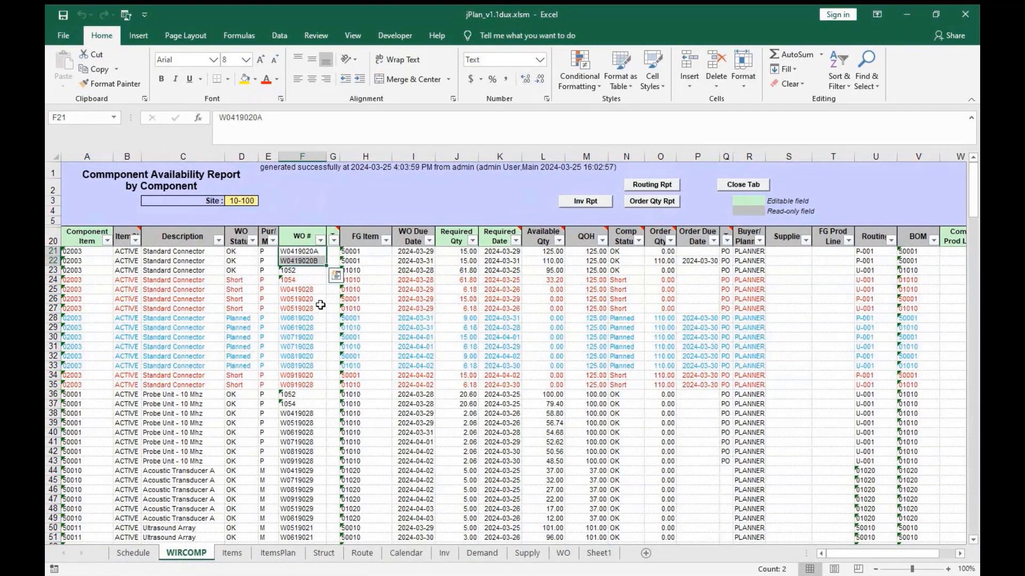
click(132, 553)
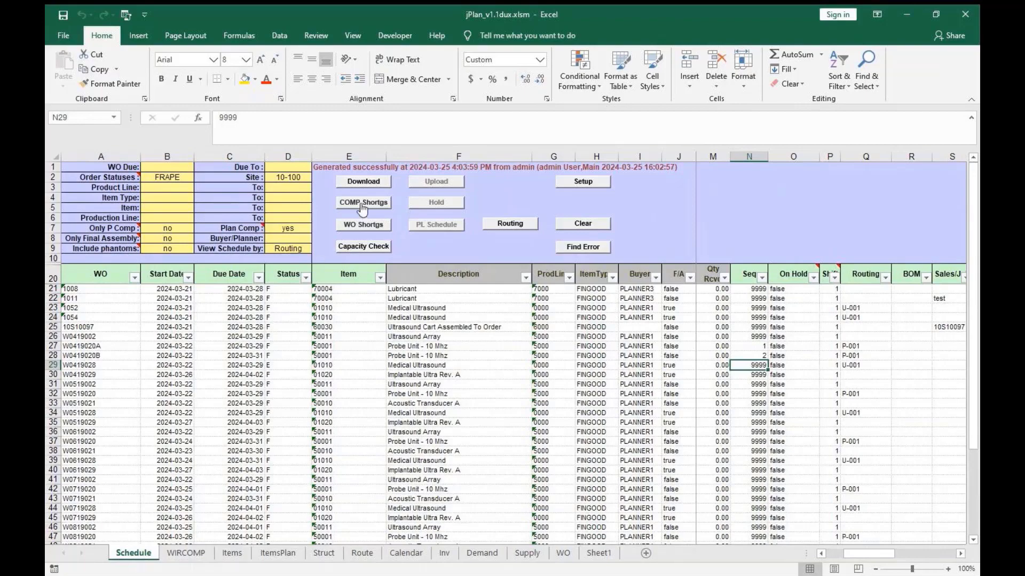
Download the schedule data from the server and run the Capacity Check
click(362, 182)
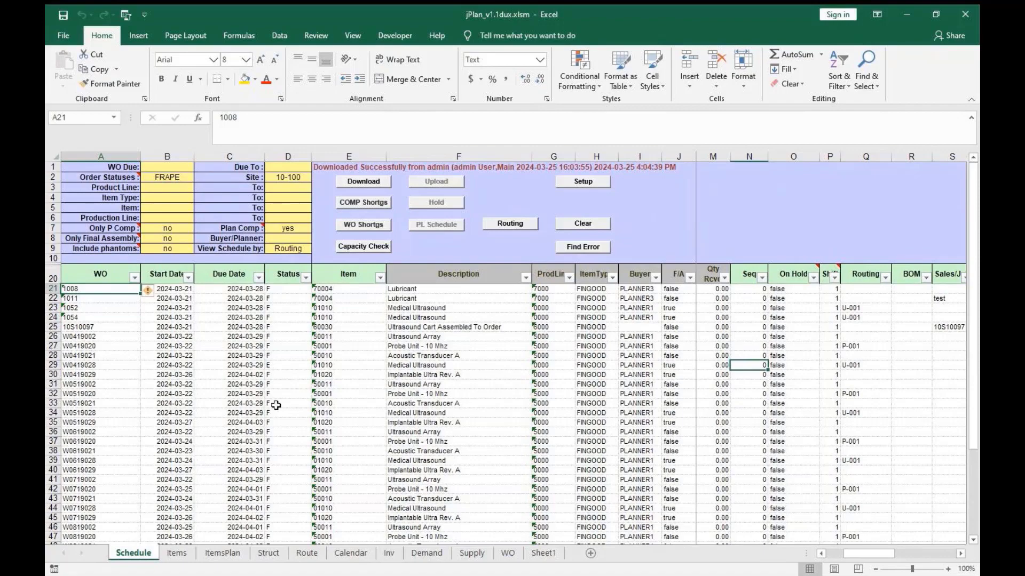
click(367, 182)
click(372, 248)
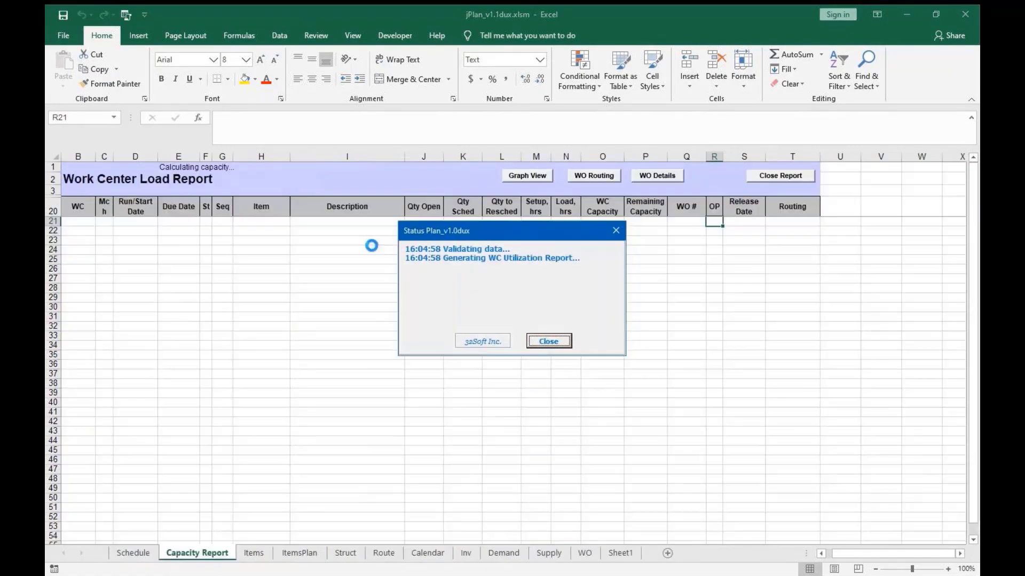
Dismiss the status message, review the Capacity Shortage column and switch to the Capacity Report sheet
click(549, 342)
drag(868, 553, 929, 553)
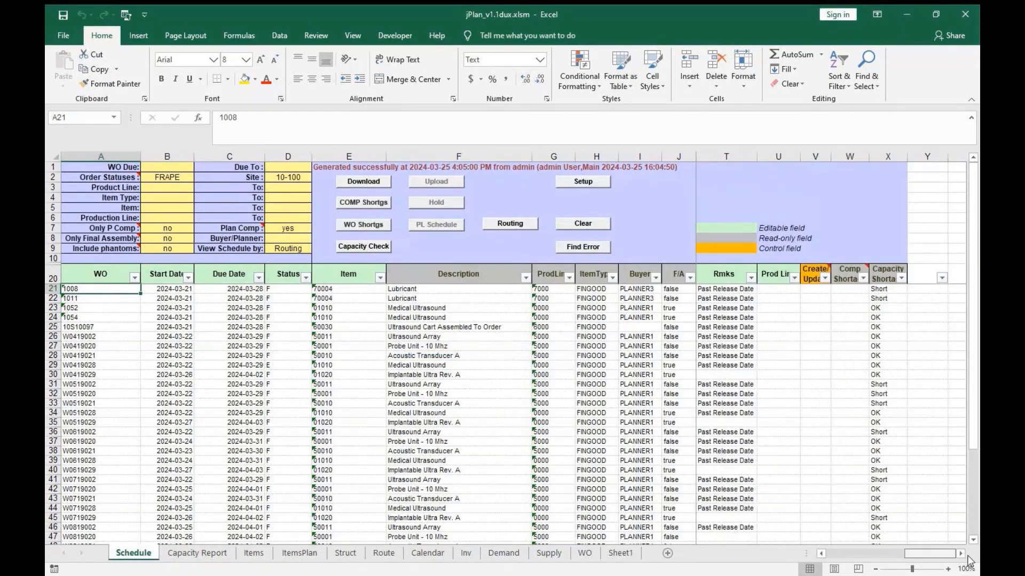
click(897, 156)
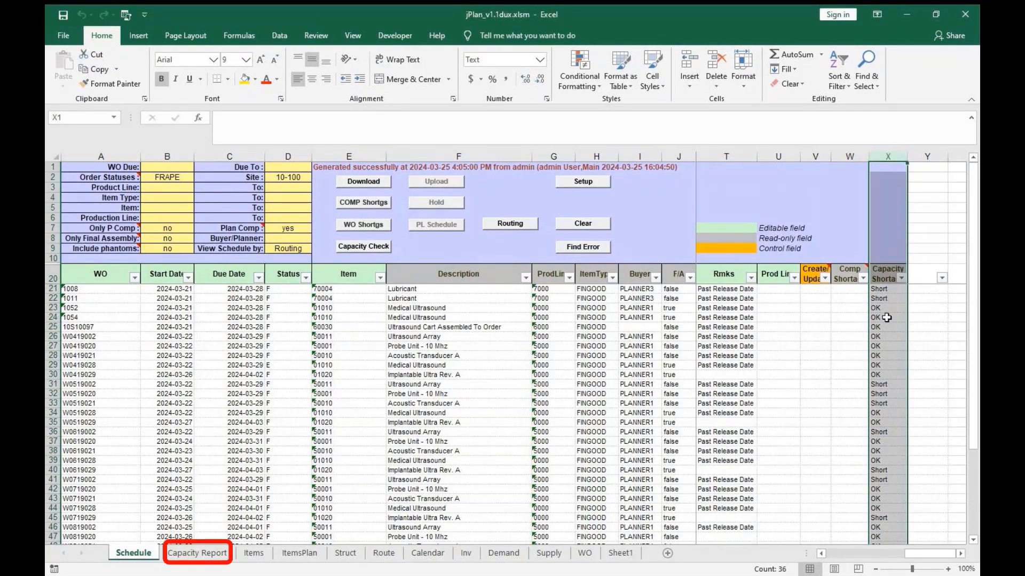
click(197, 552)
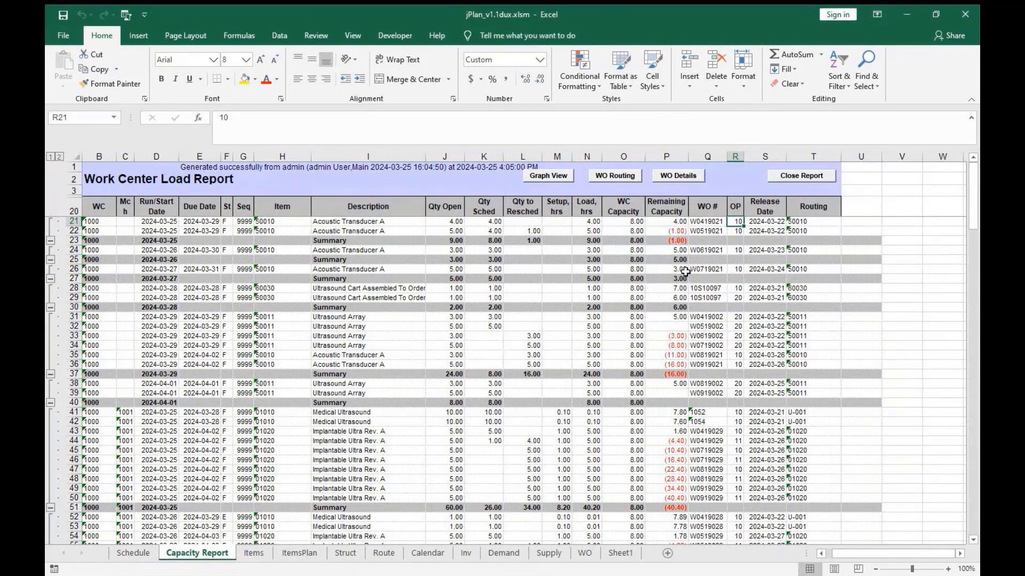
Inspect the Remaining Capacity figures, selecting the negative values in rows 33–35
click(679, 232)
key(Down)
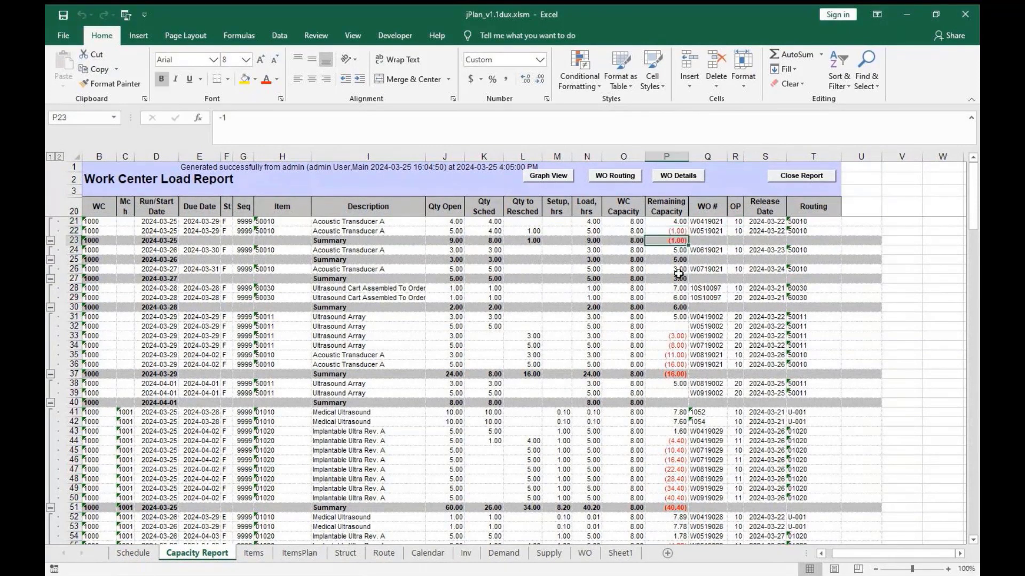
key(Down)
drag(674, 254, 674, 297)
drag(676, 336, 677, 354)
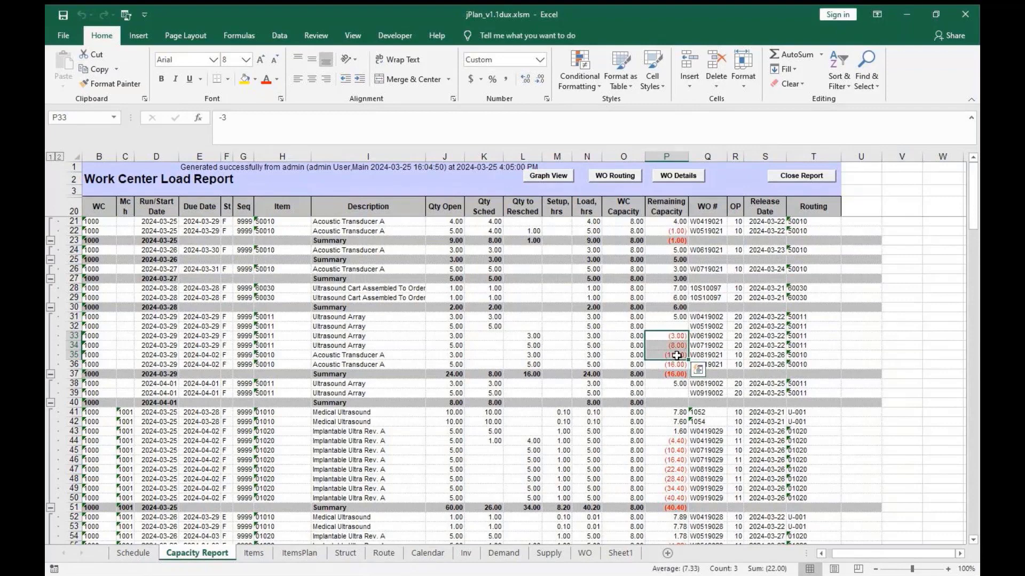
Generate the Capacity Graph View on the CRPGraph sheet
click(559, 179)
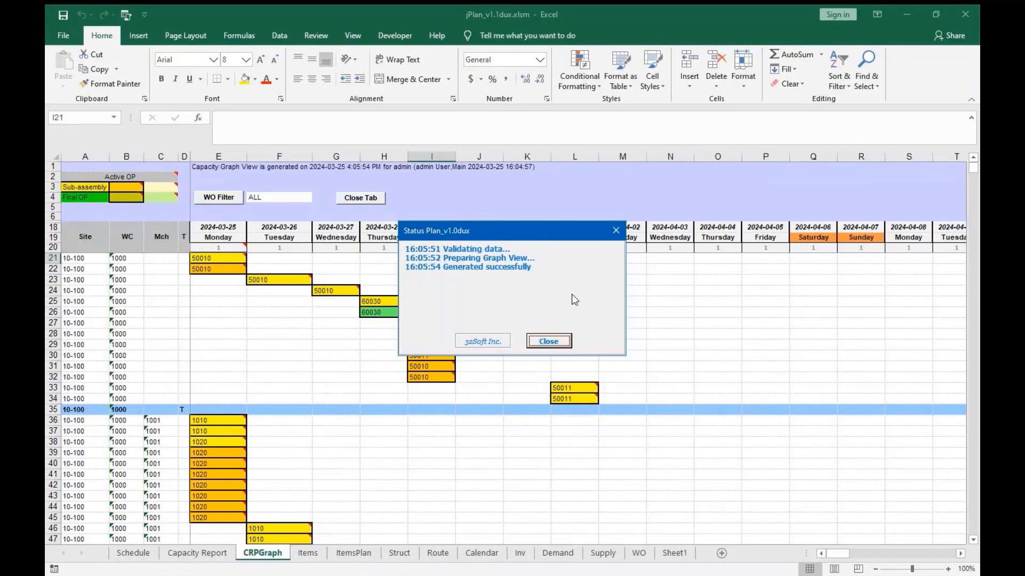
click(549, 342)
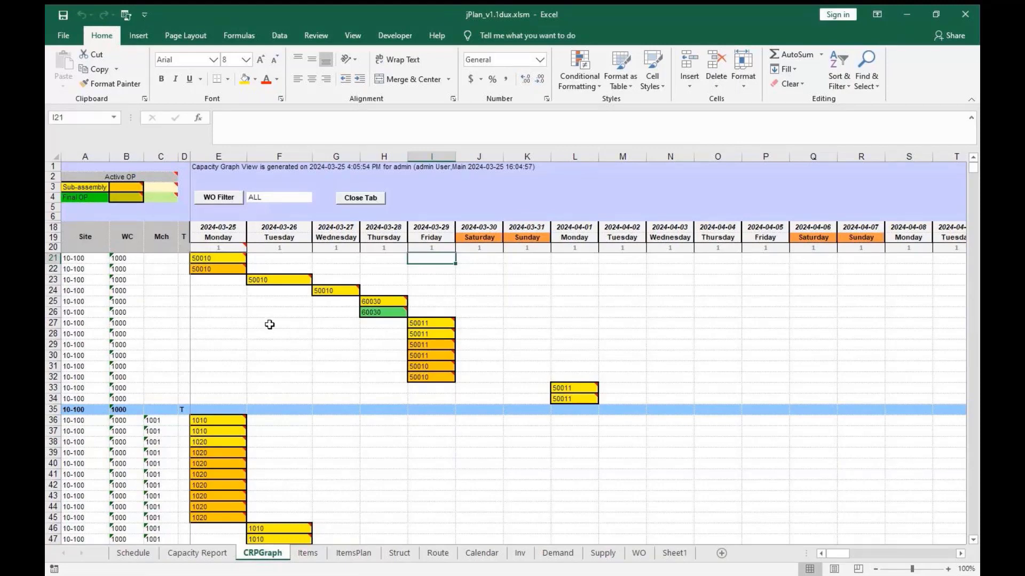
Read the notes on the 50010, 60030, W0519021 and Friday 50011 operation bars
click(214, 257)
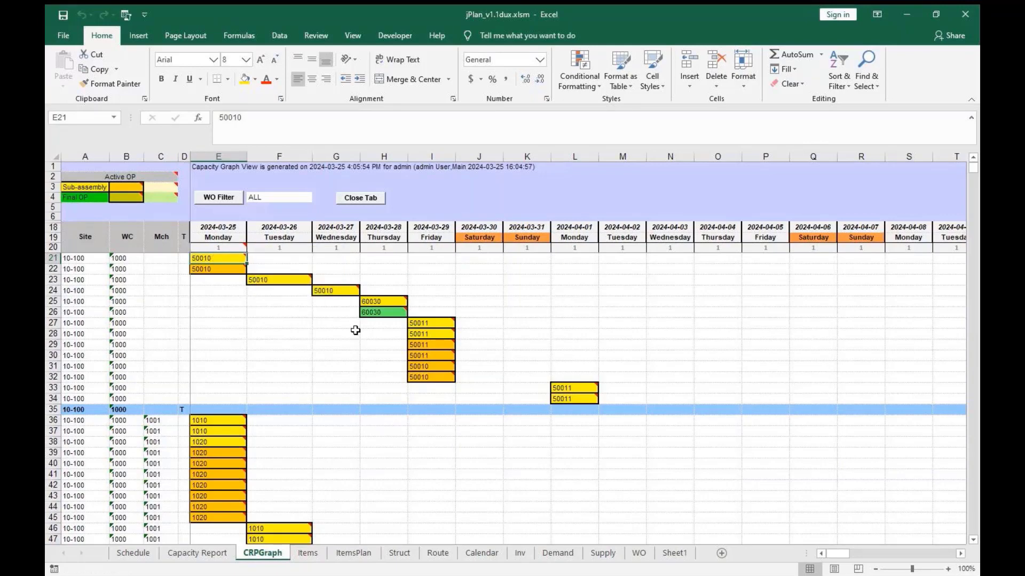
click(375, 312)
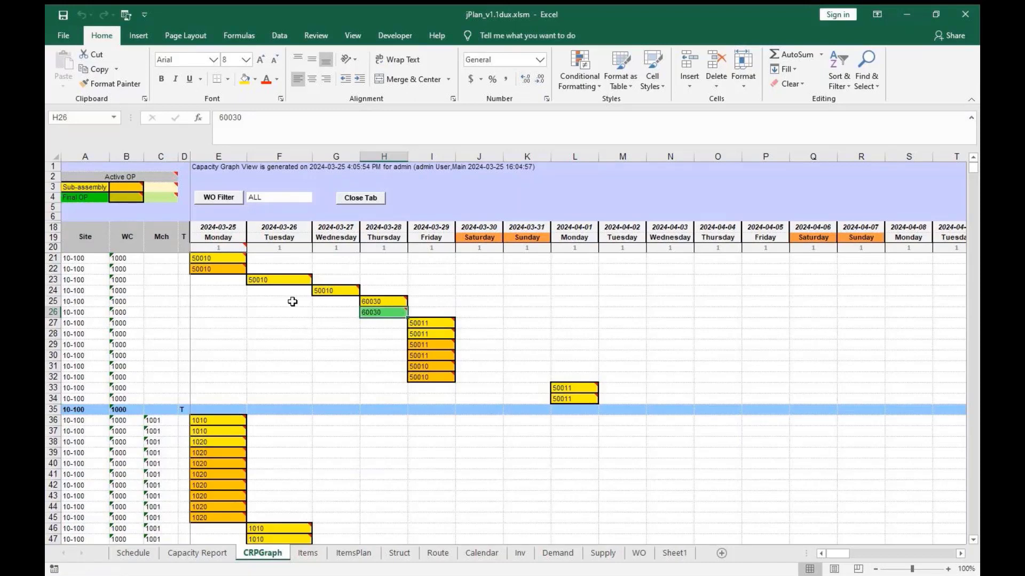
click(226, 270)
mouse_move(218, 269)
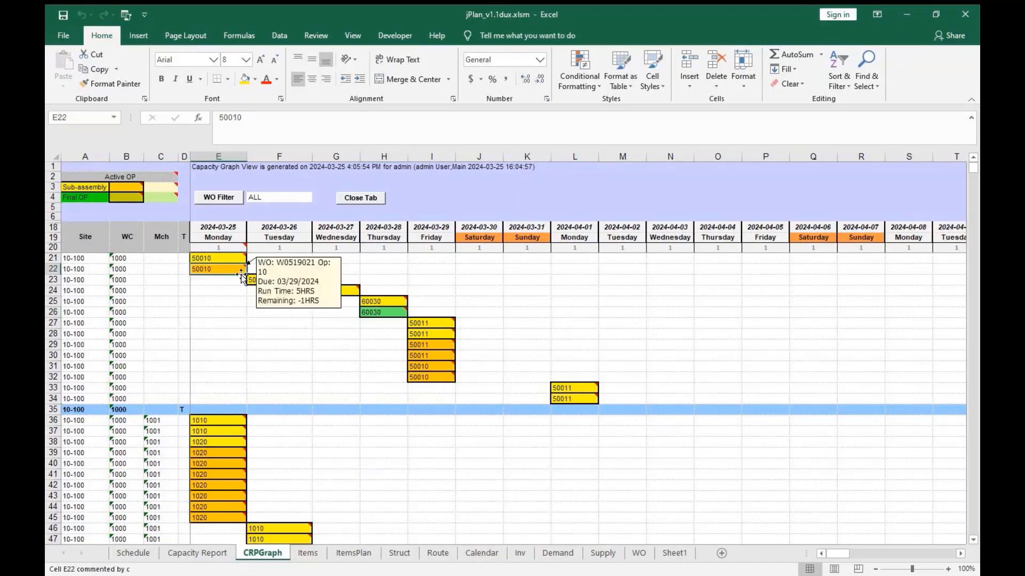
click(434, 345)
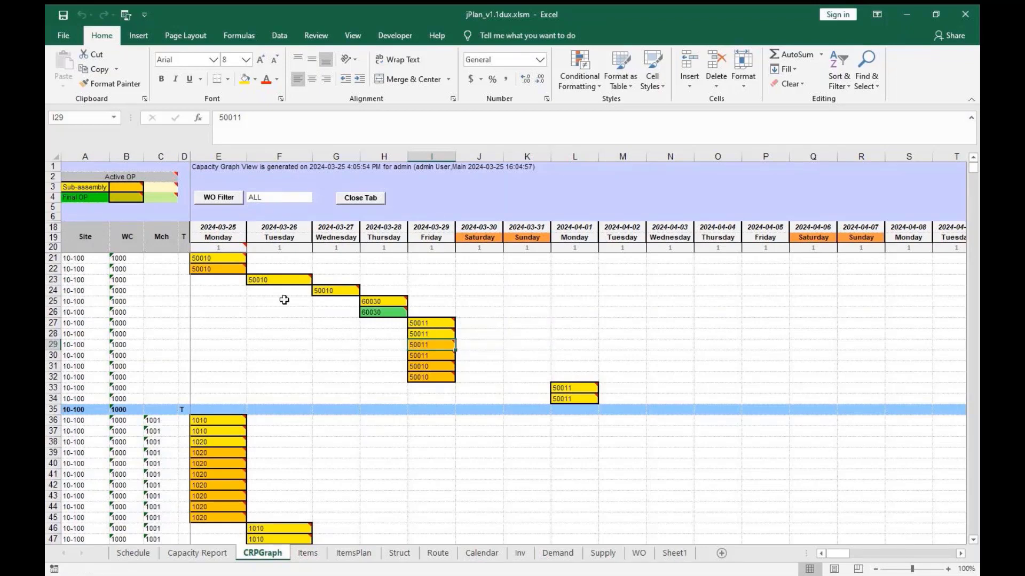
Set the WO Filter to W0419021 and apply it to the graph
click(301, 199)
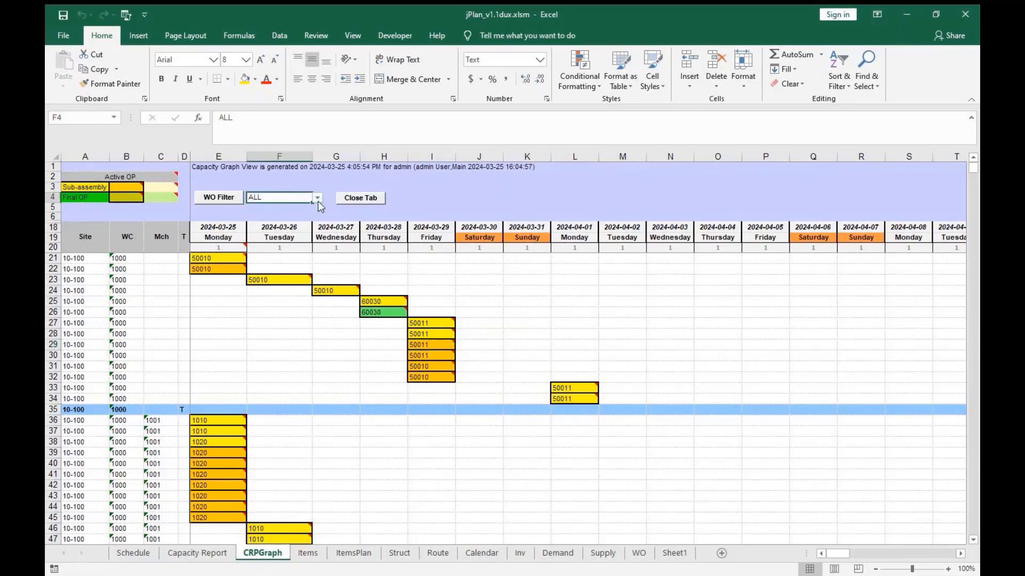
click(317, 199)
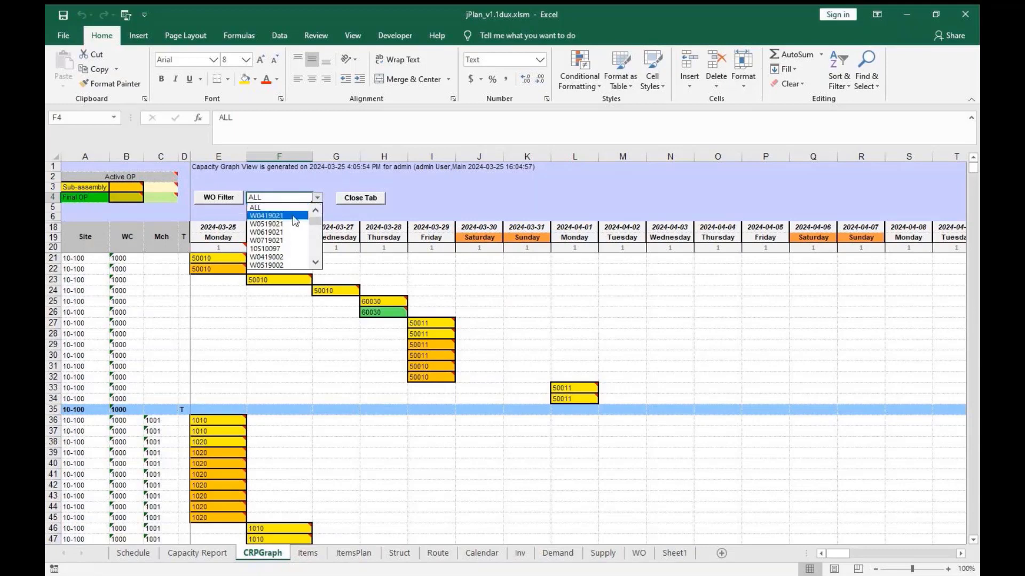
click(268, 215)
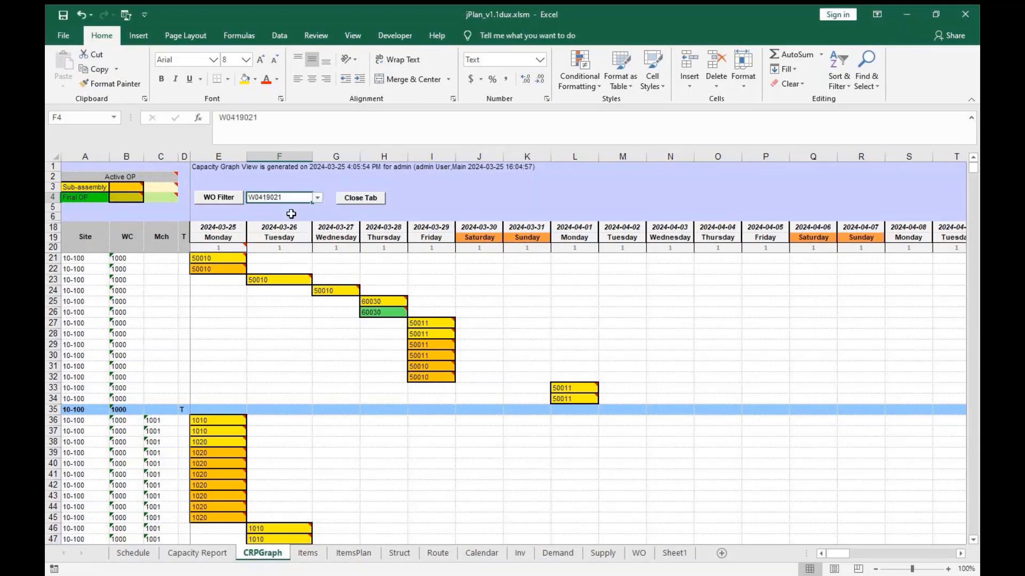
click(226, 198)
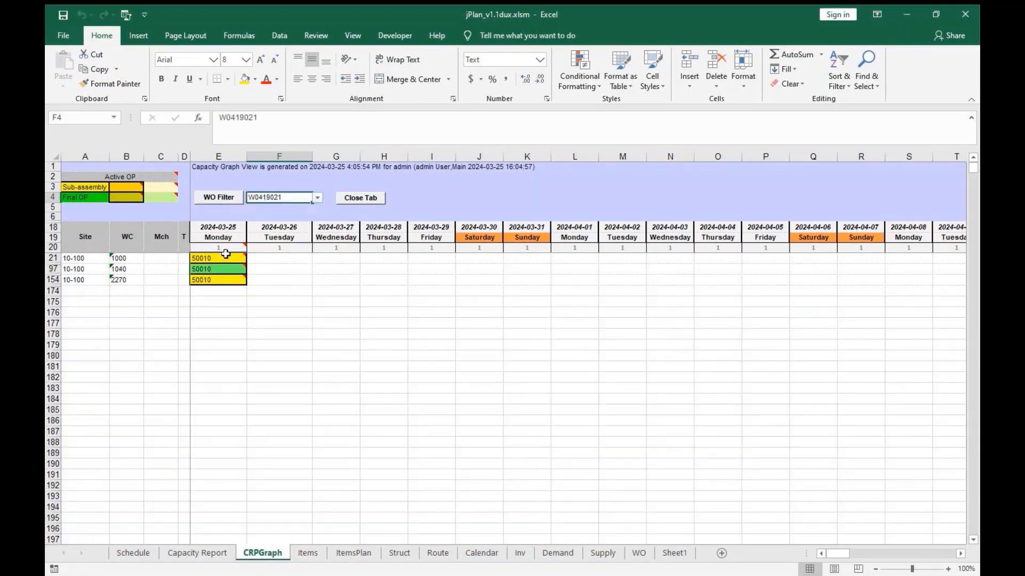